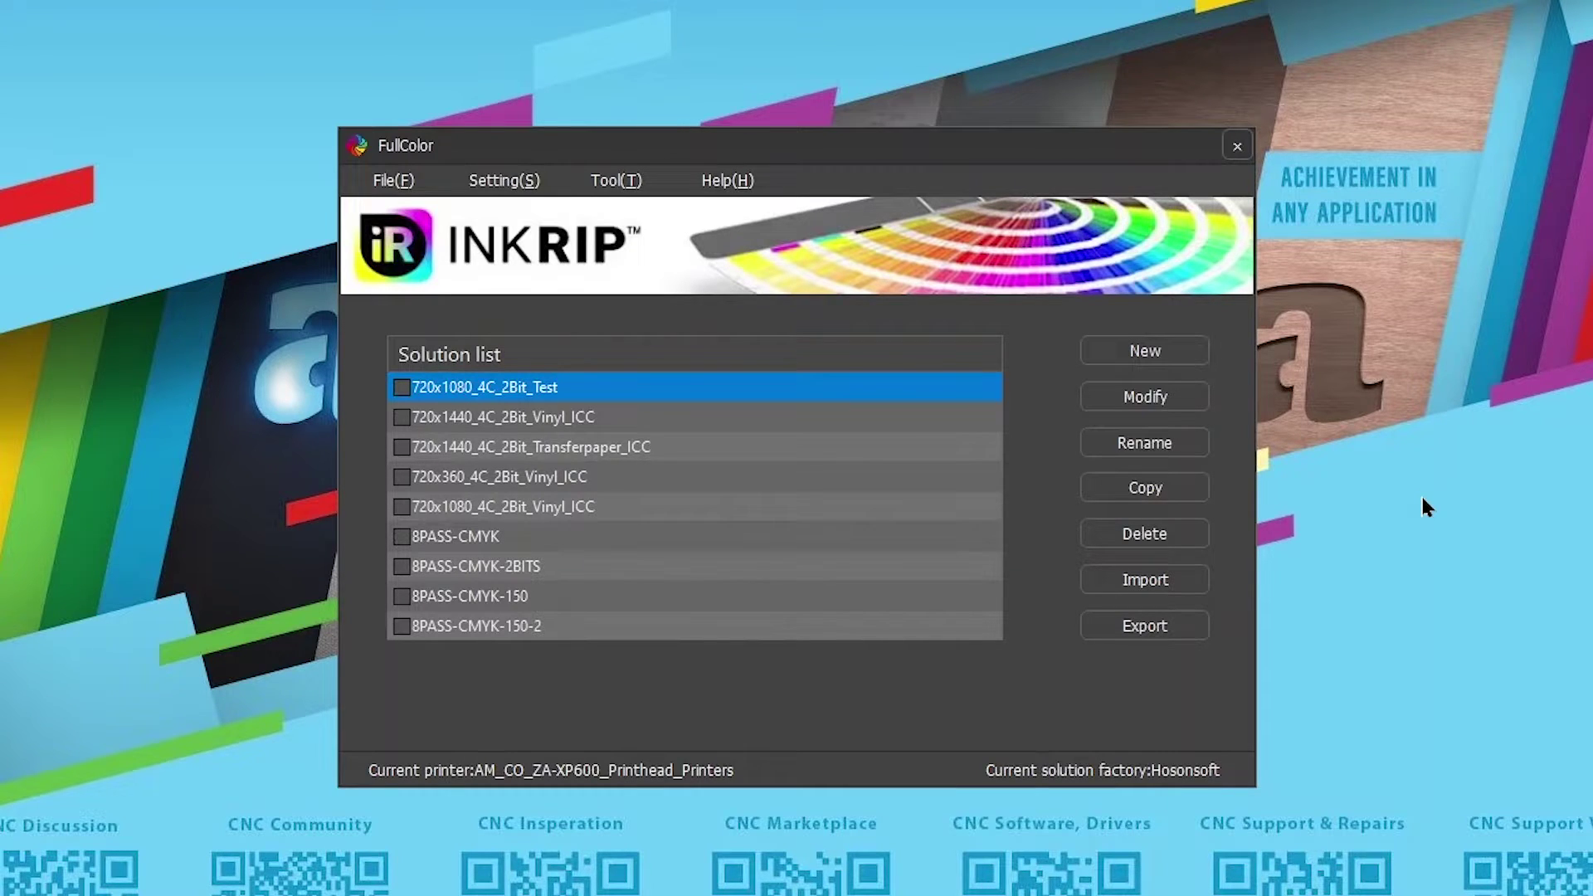
# Start a new solution at 720 X 1080 DPI, keeping the CMYK color group and Vinyl as the print media
pyautogui.click(1144, 359)
pyautogui.click(1141, 361)
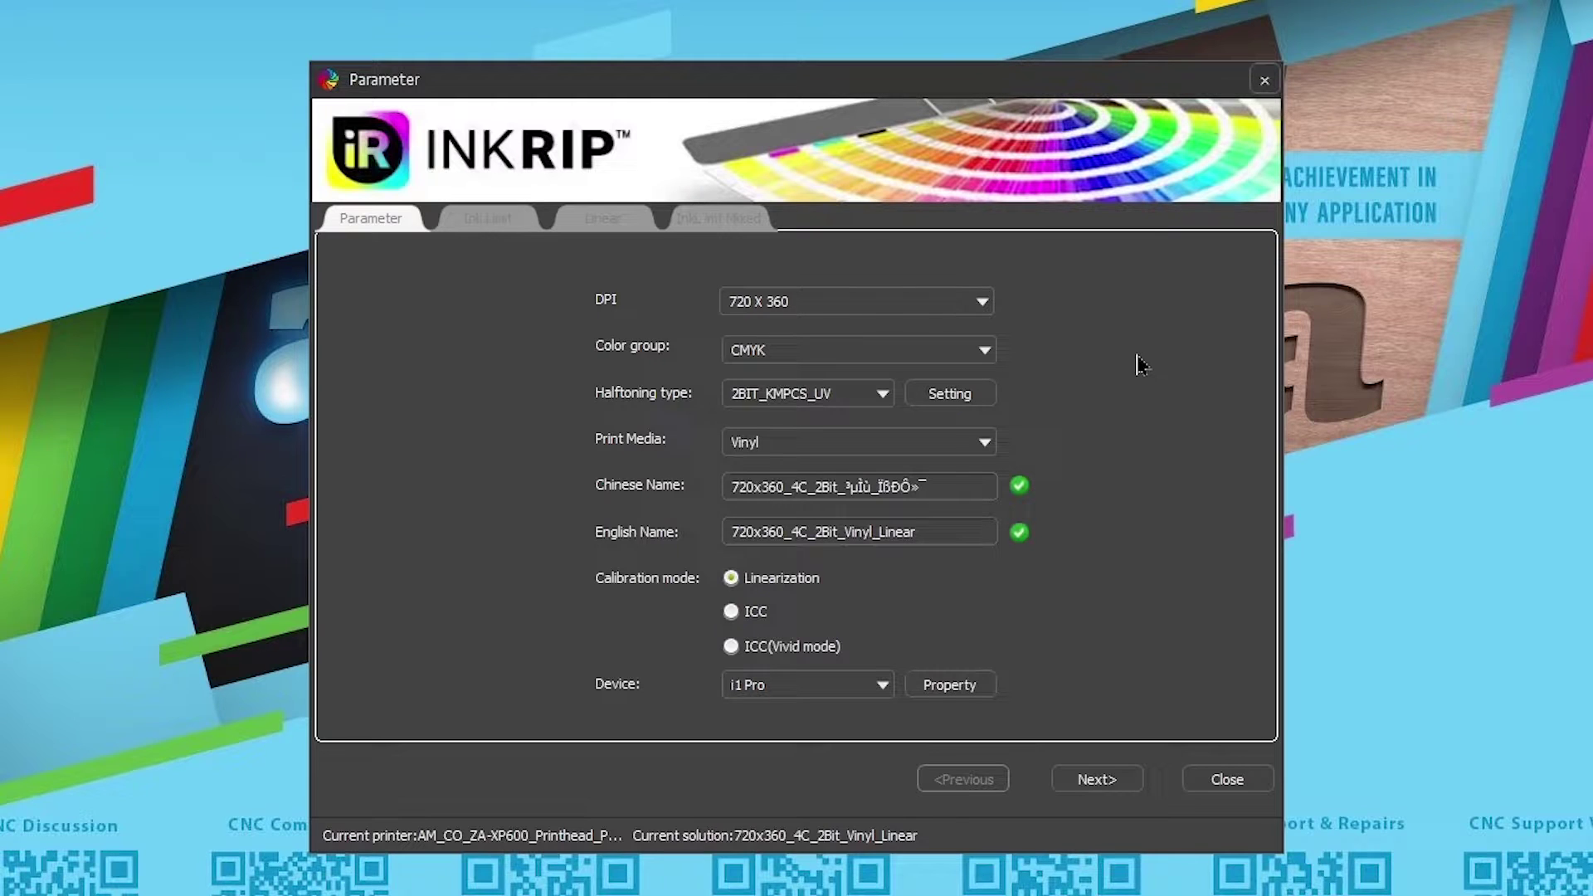
pyautogui.click(967, 304)
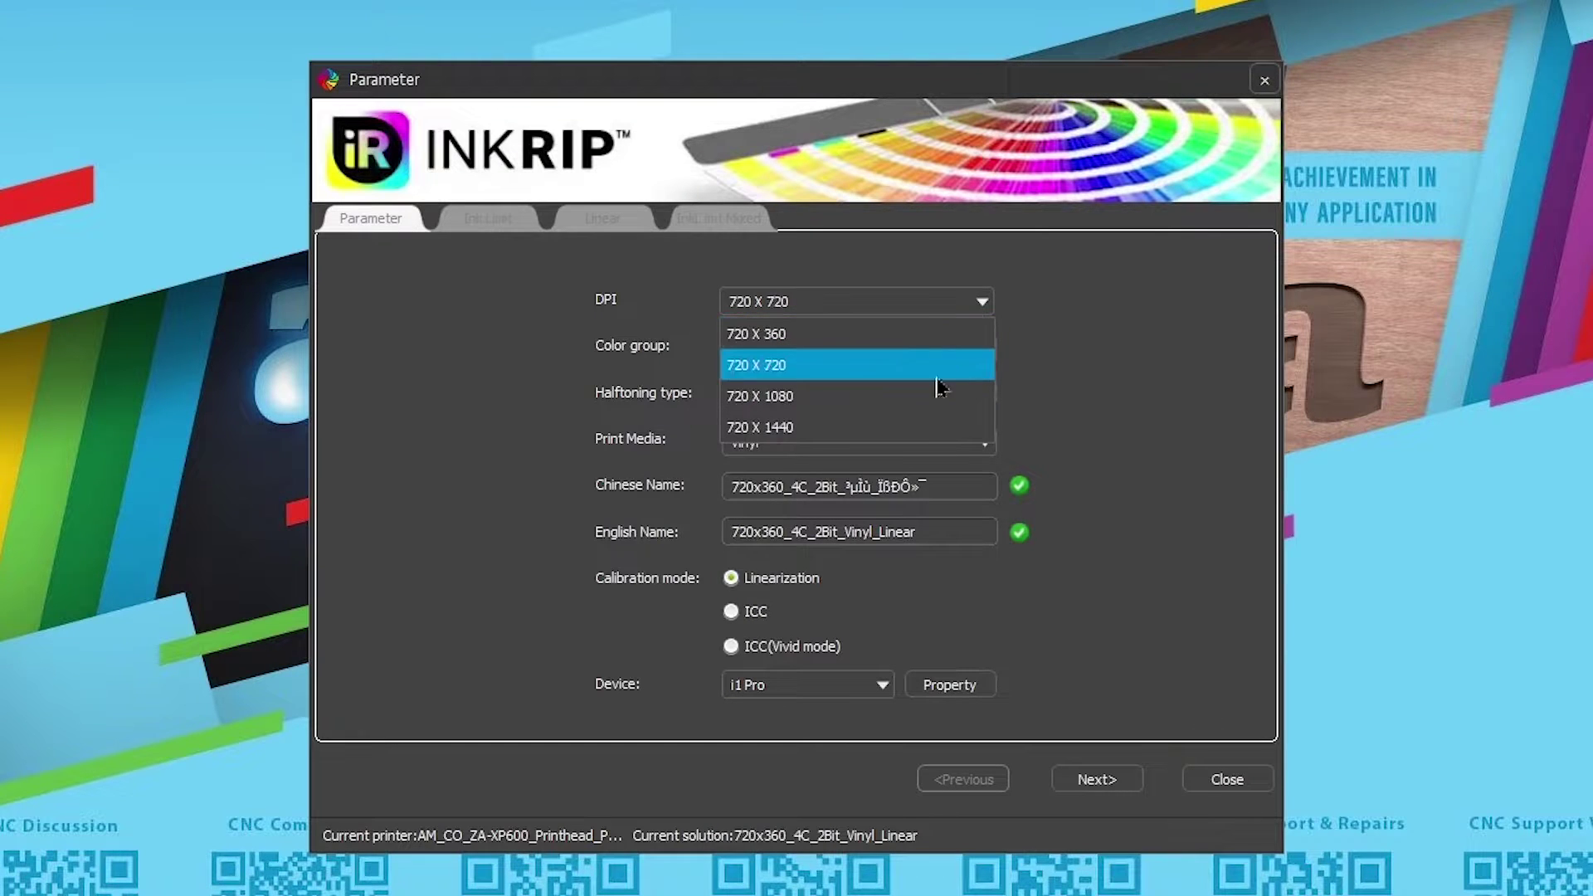
pyautogui.click(859, 401)
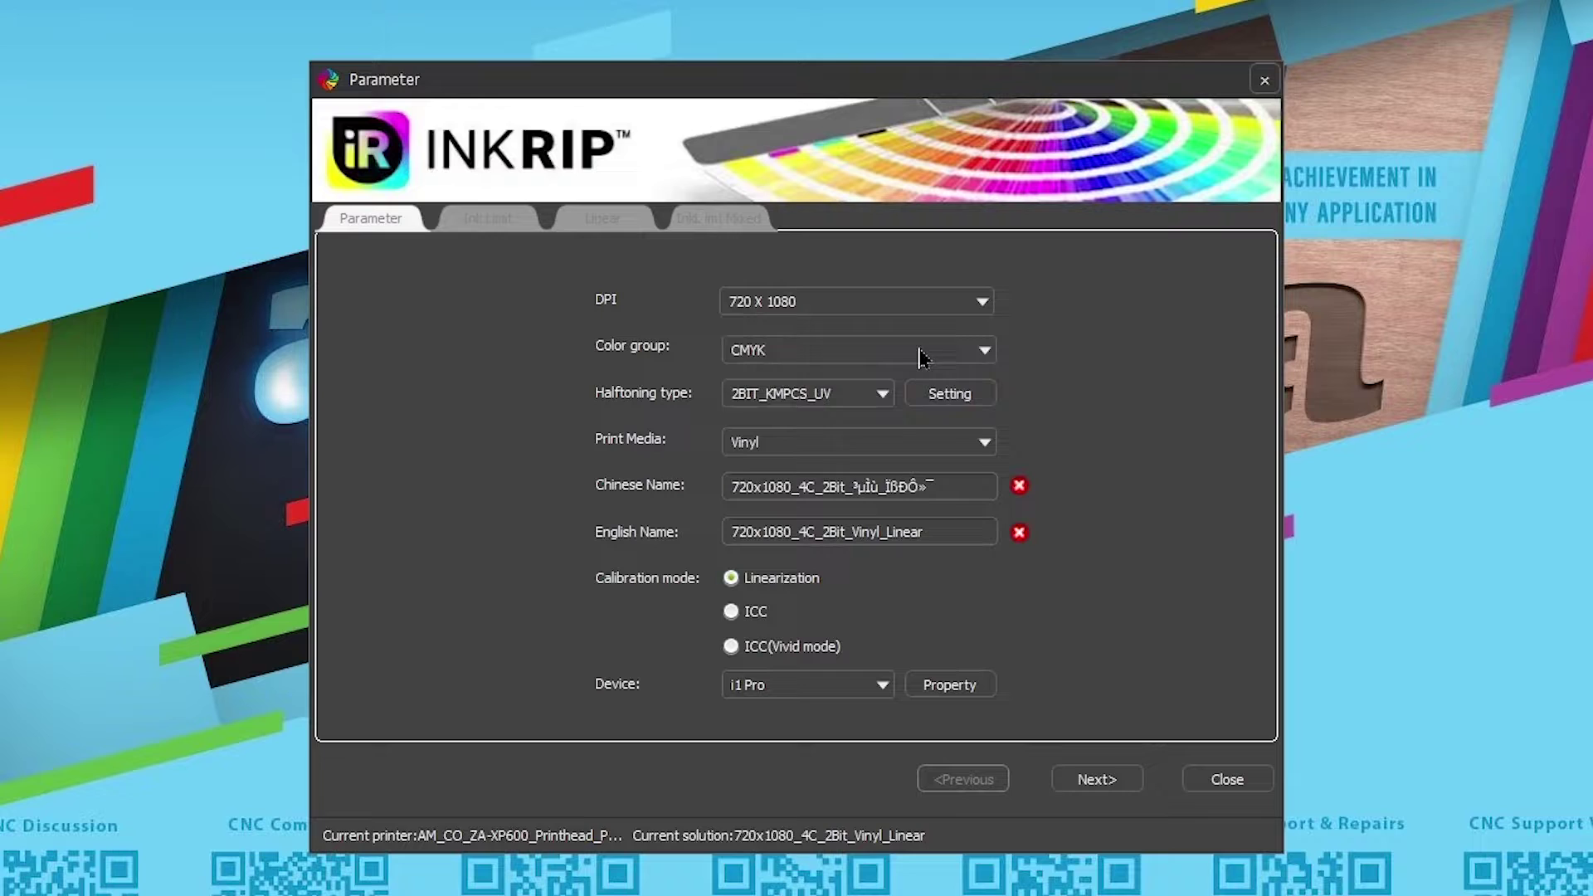
pyautogui.click(985, 355)
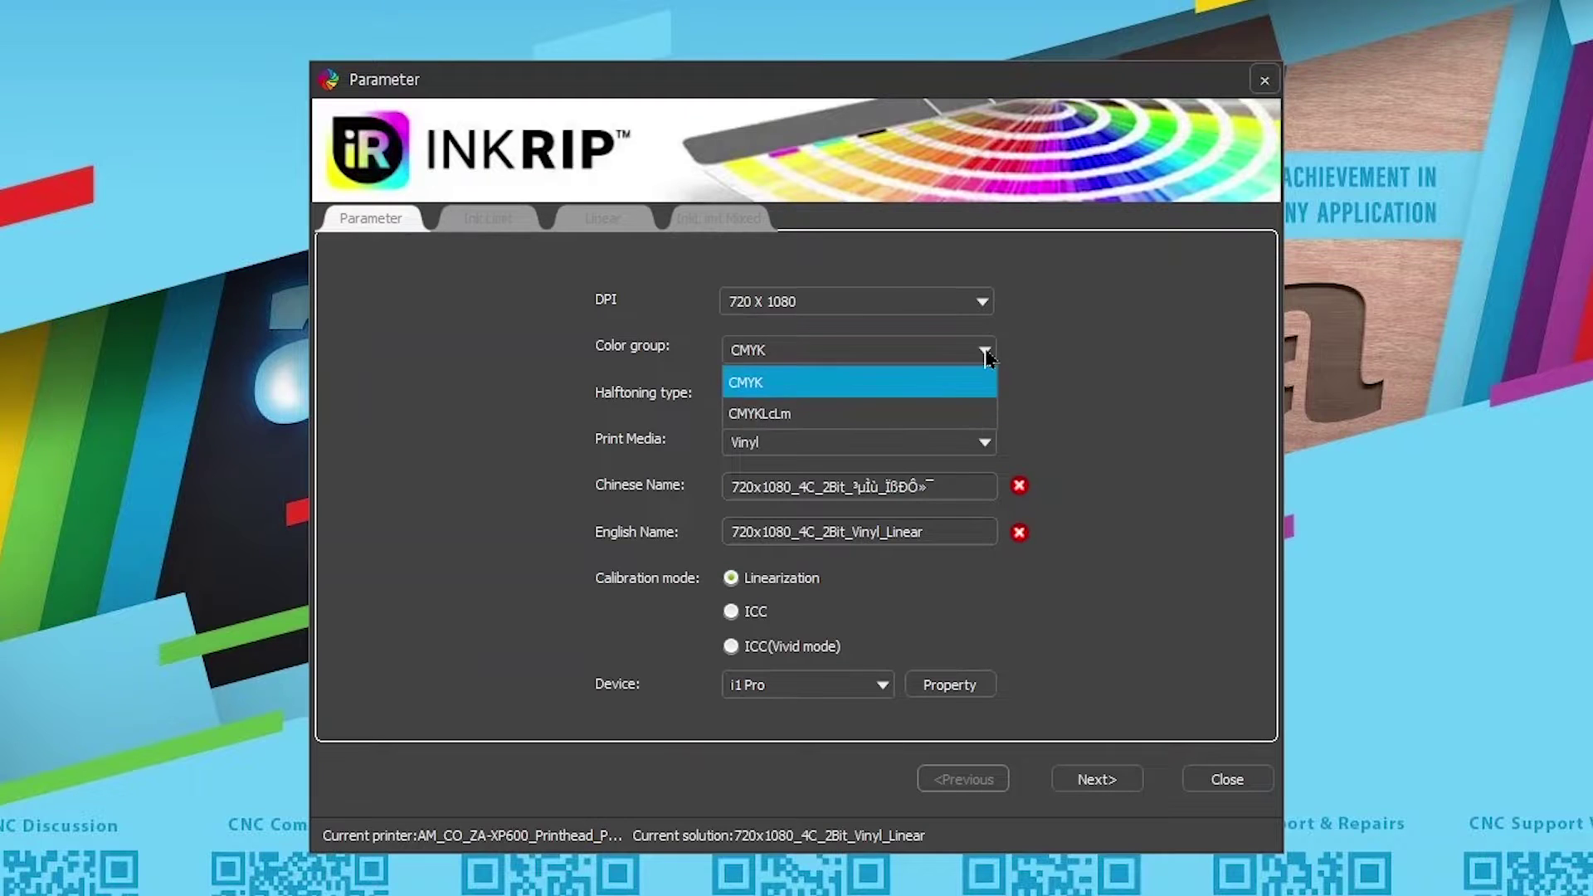
pyautogui.click(986, 353)
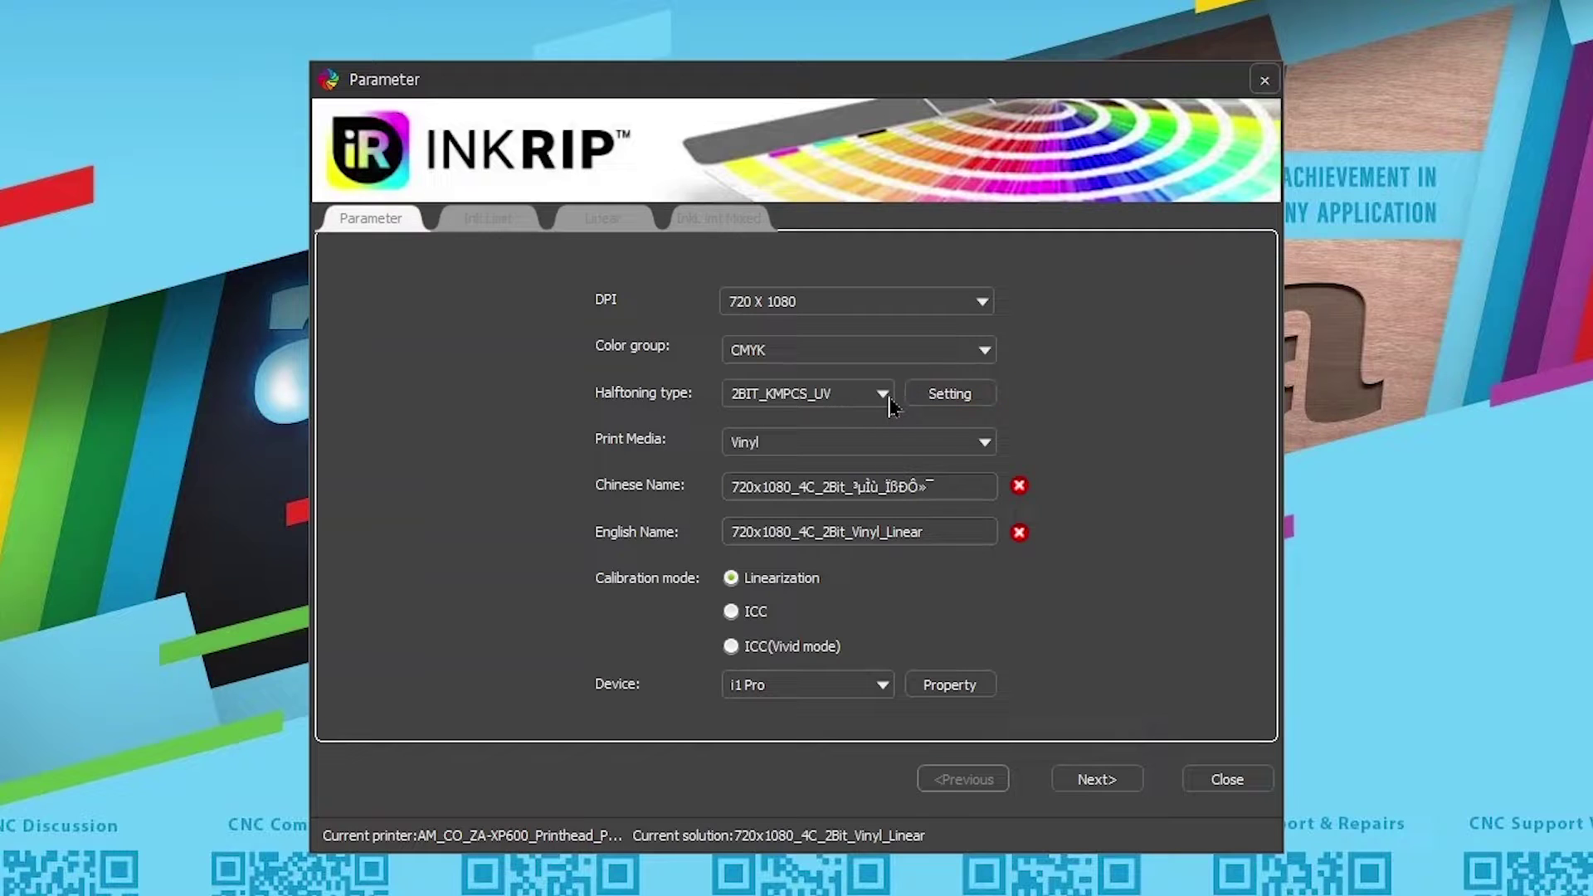
pyautogui.click(985, 443)
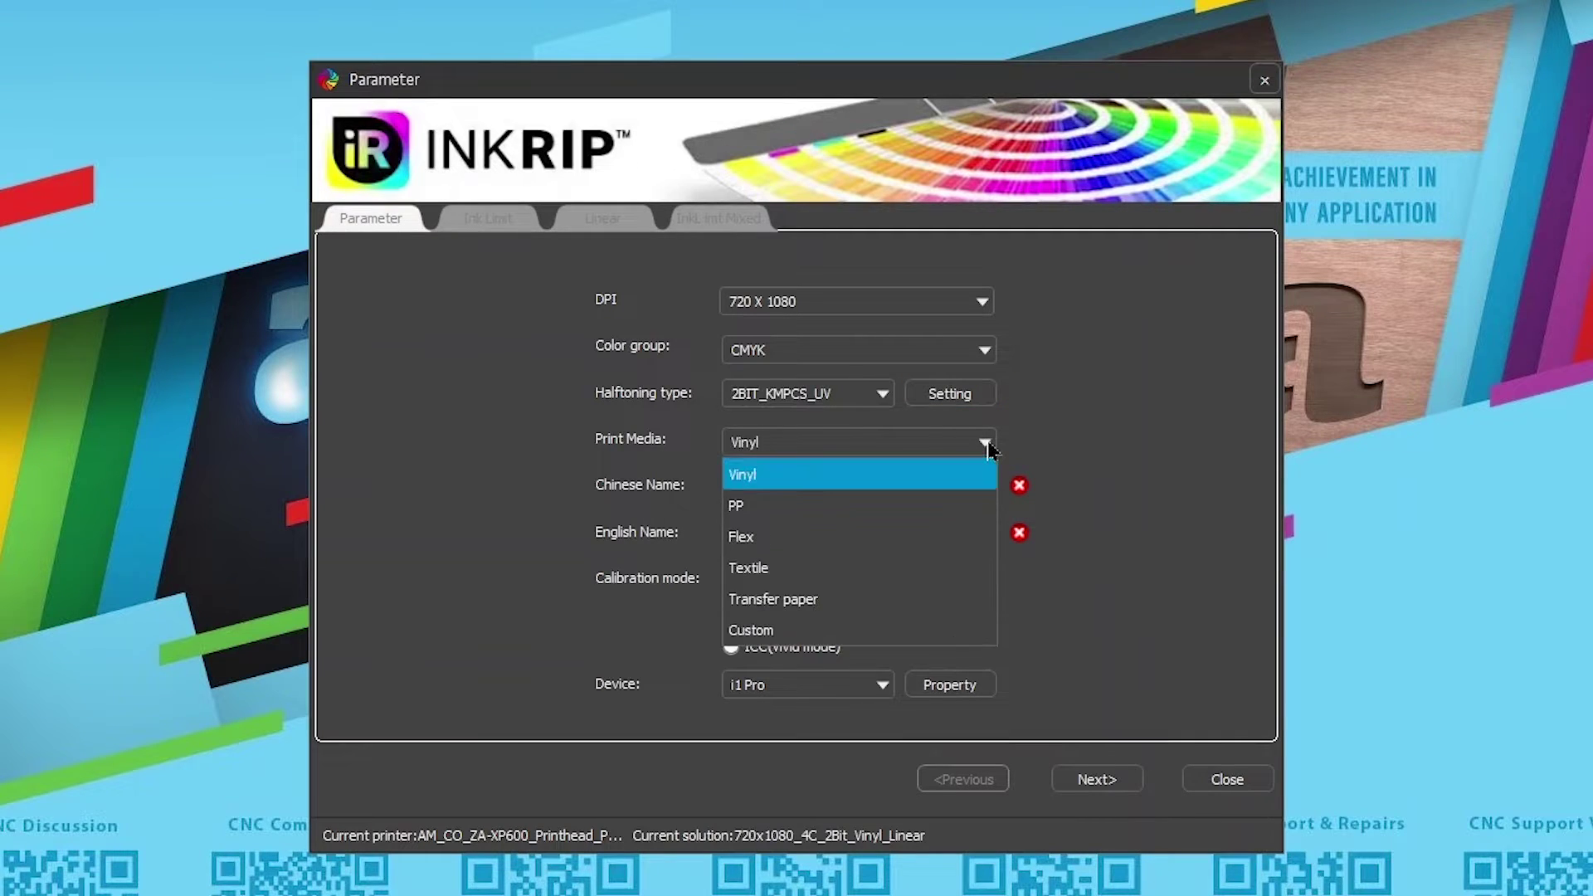
pyautogui.click(986, 445)
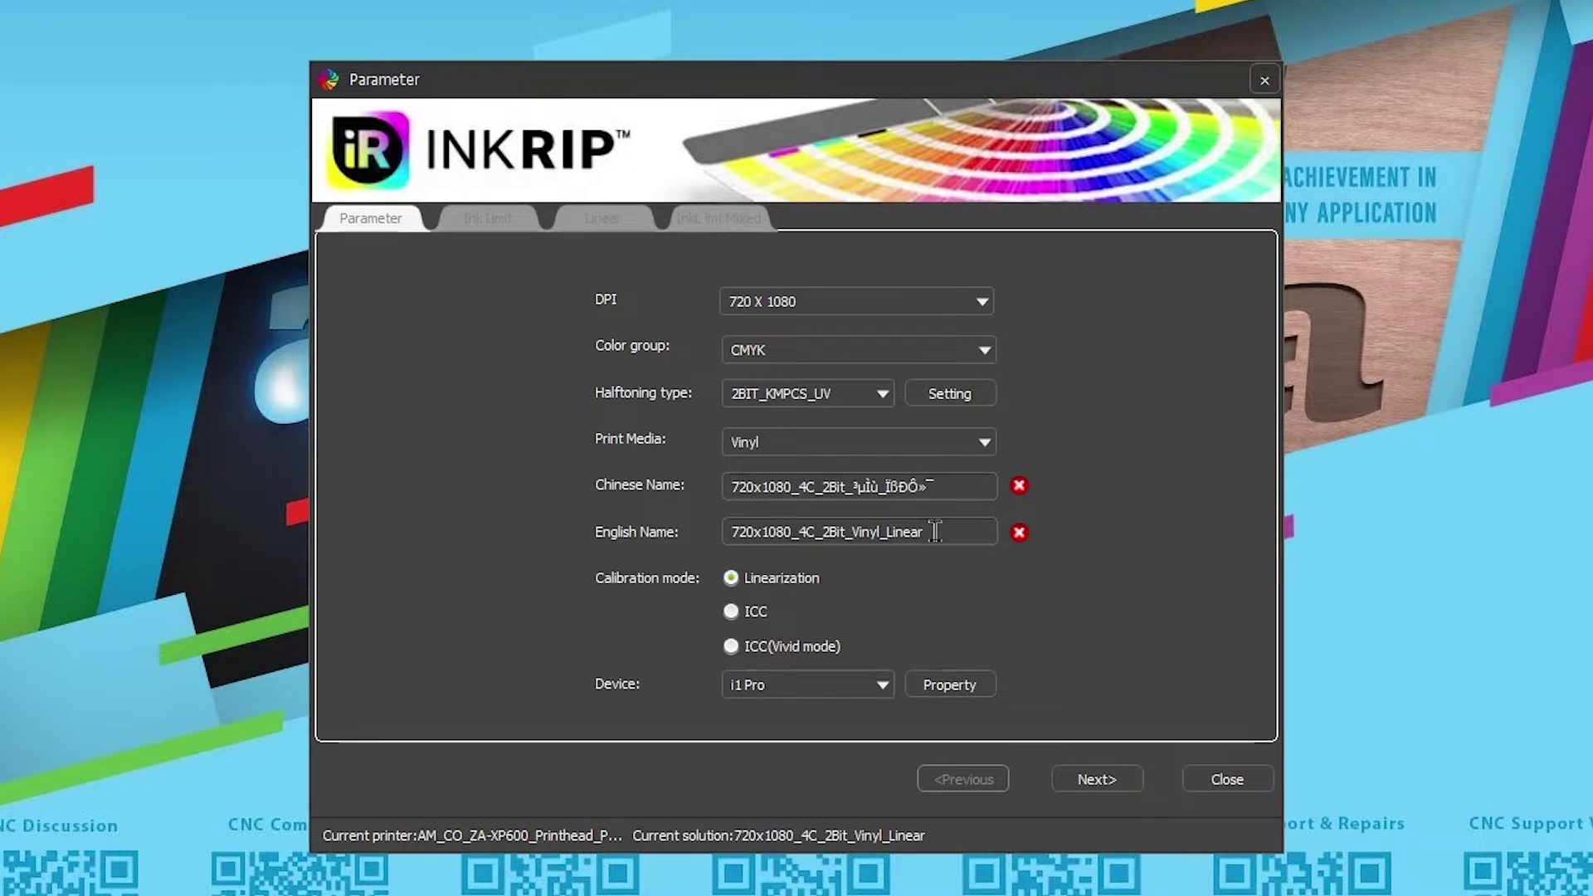
# Set the solution's English name to 720x1080_4C_2Bit_Vinyl_L2
pyautogui.press('BackSpace')
pyautogui.press('BackSpace')
pyautogui.press('BackSpace')
pyautogui.press('BackSpace')
pyautogui.press('BackSpace')
pyautogui.write('2')
# Copy the English name over the Chinese name so both read 720x1080_4C_2Bit_Vinyl_L2
pyautogui.moveTo(912, 533); pyautogui.dragTo(711, 538)
pyautogui.hotkey('ctrl', 'c')
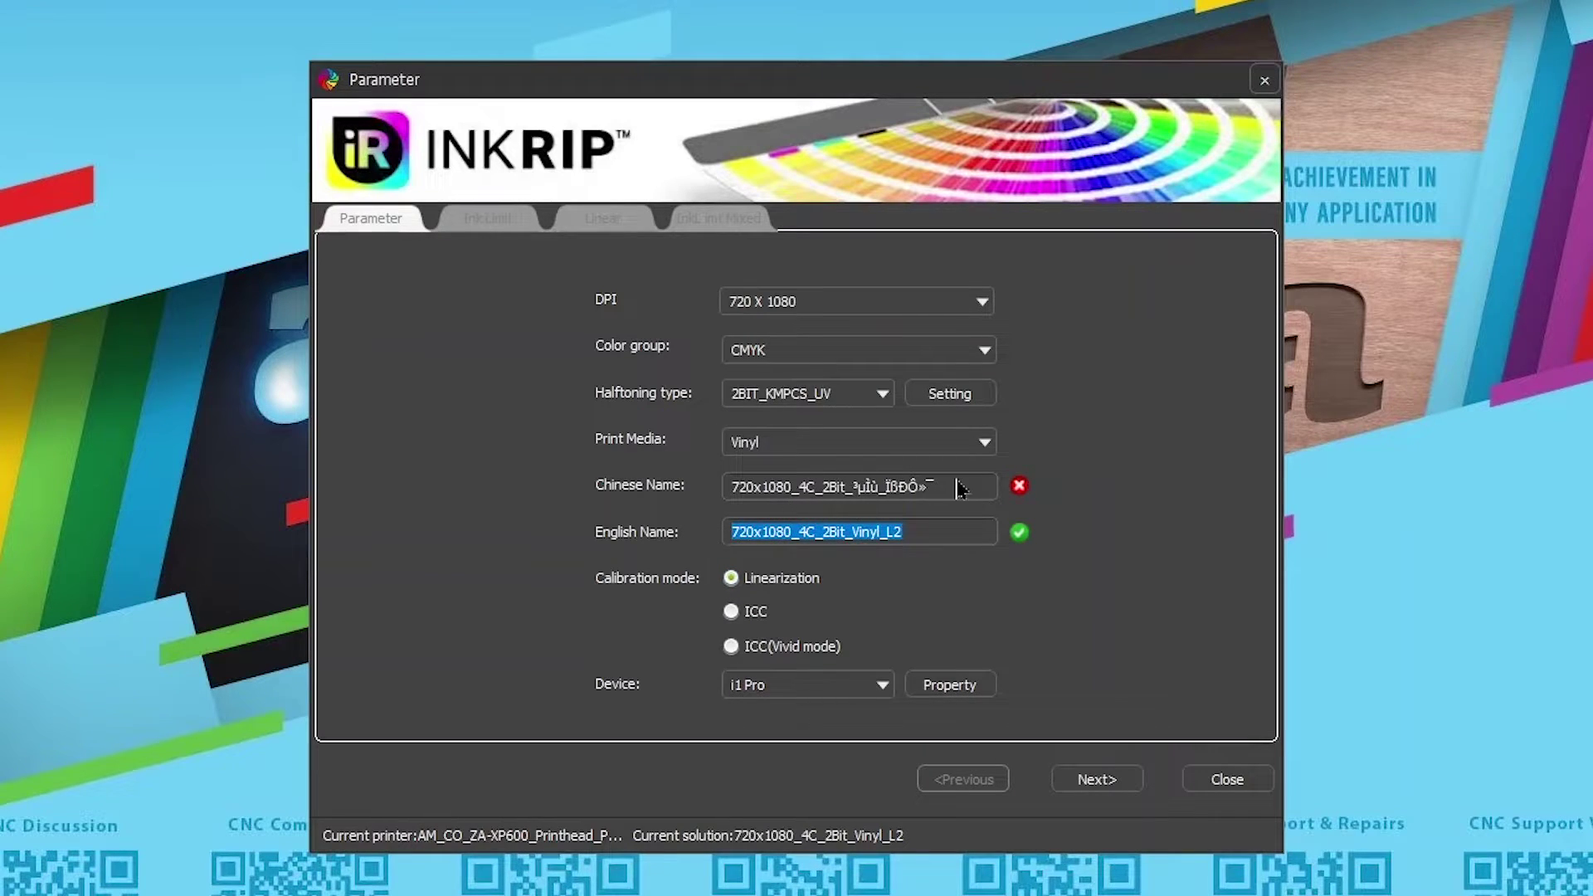
pyautogui.moveTo(955, 486); pyautogui.dragTo(706, 481)
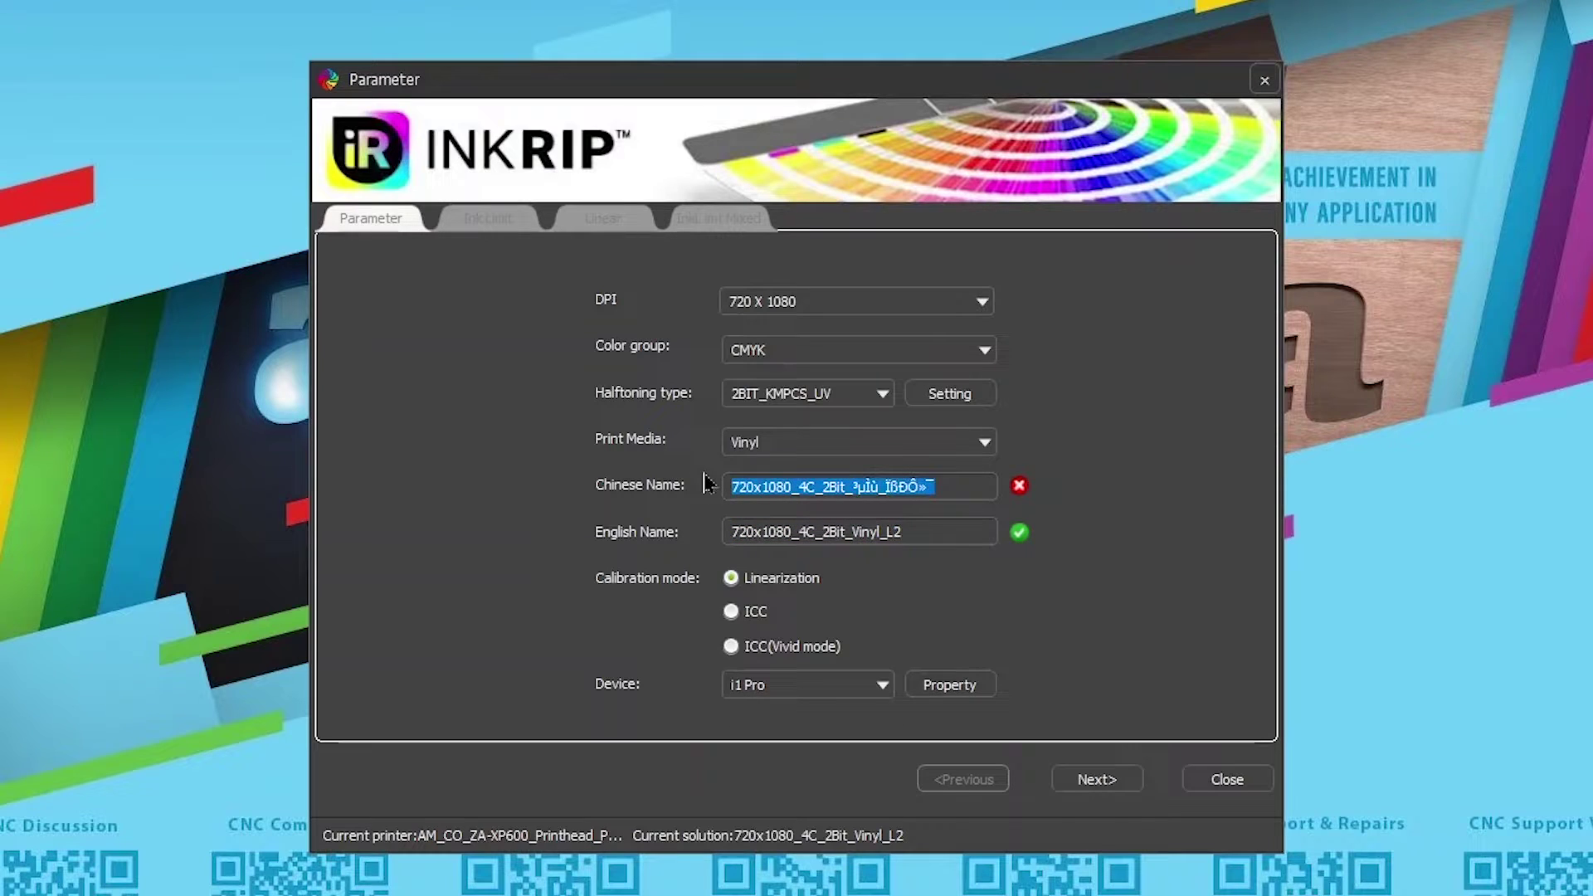
pyautogui.hotkey('ctrl', 'v')
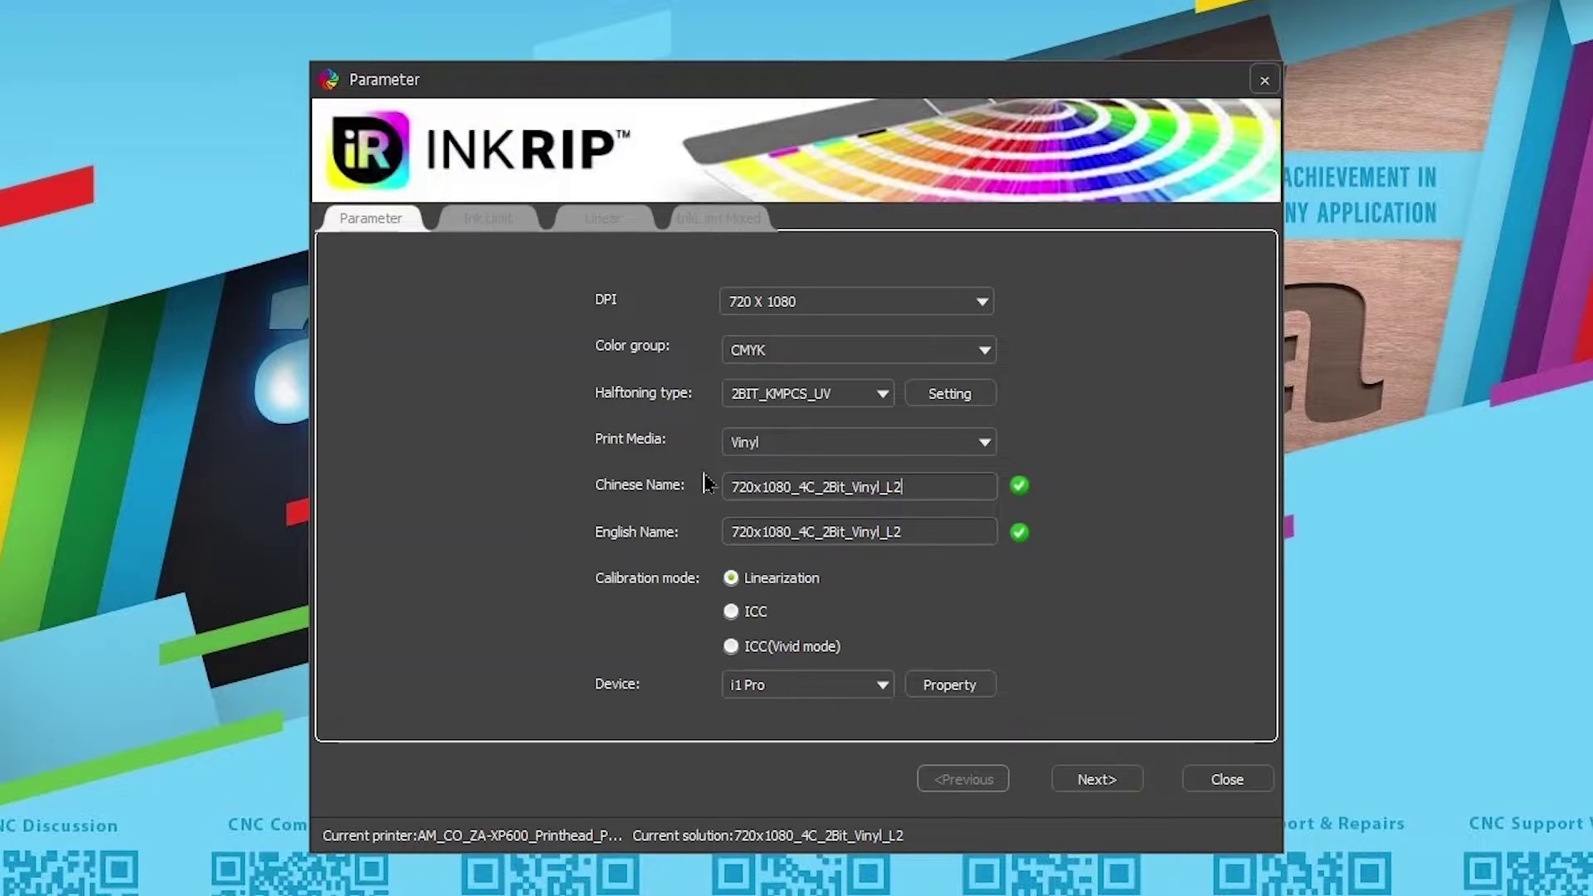
# Keep i1 Pro as the measuring device and continue to the ink limit stage
pyautogui.click(895, 691)
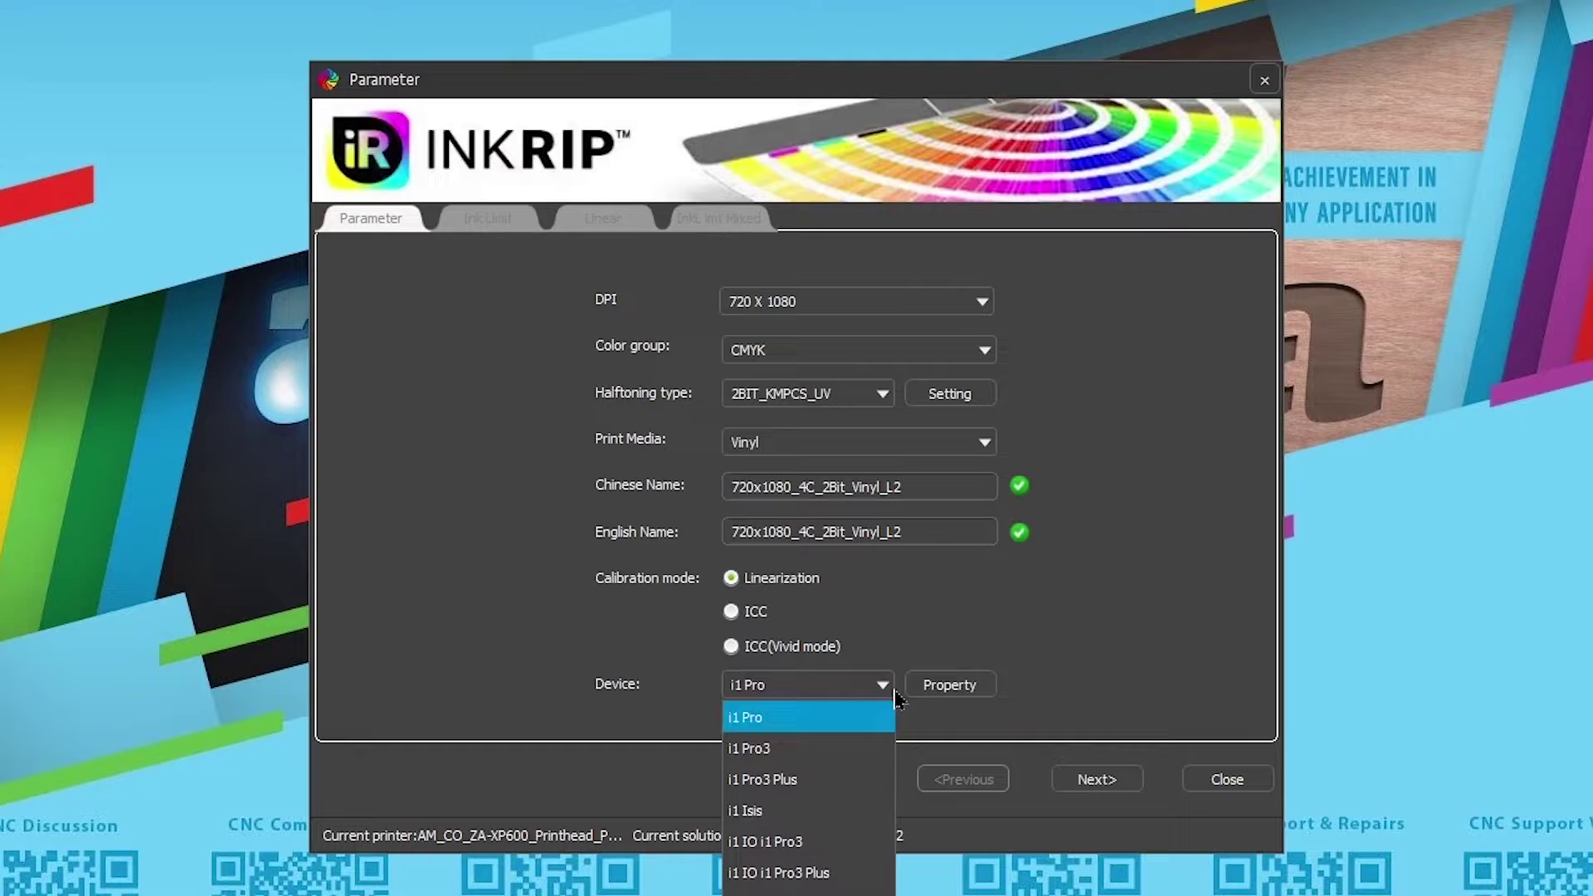
pyautogui.click(894, 690)
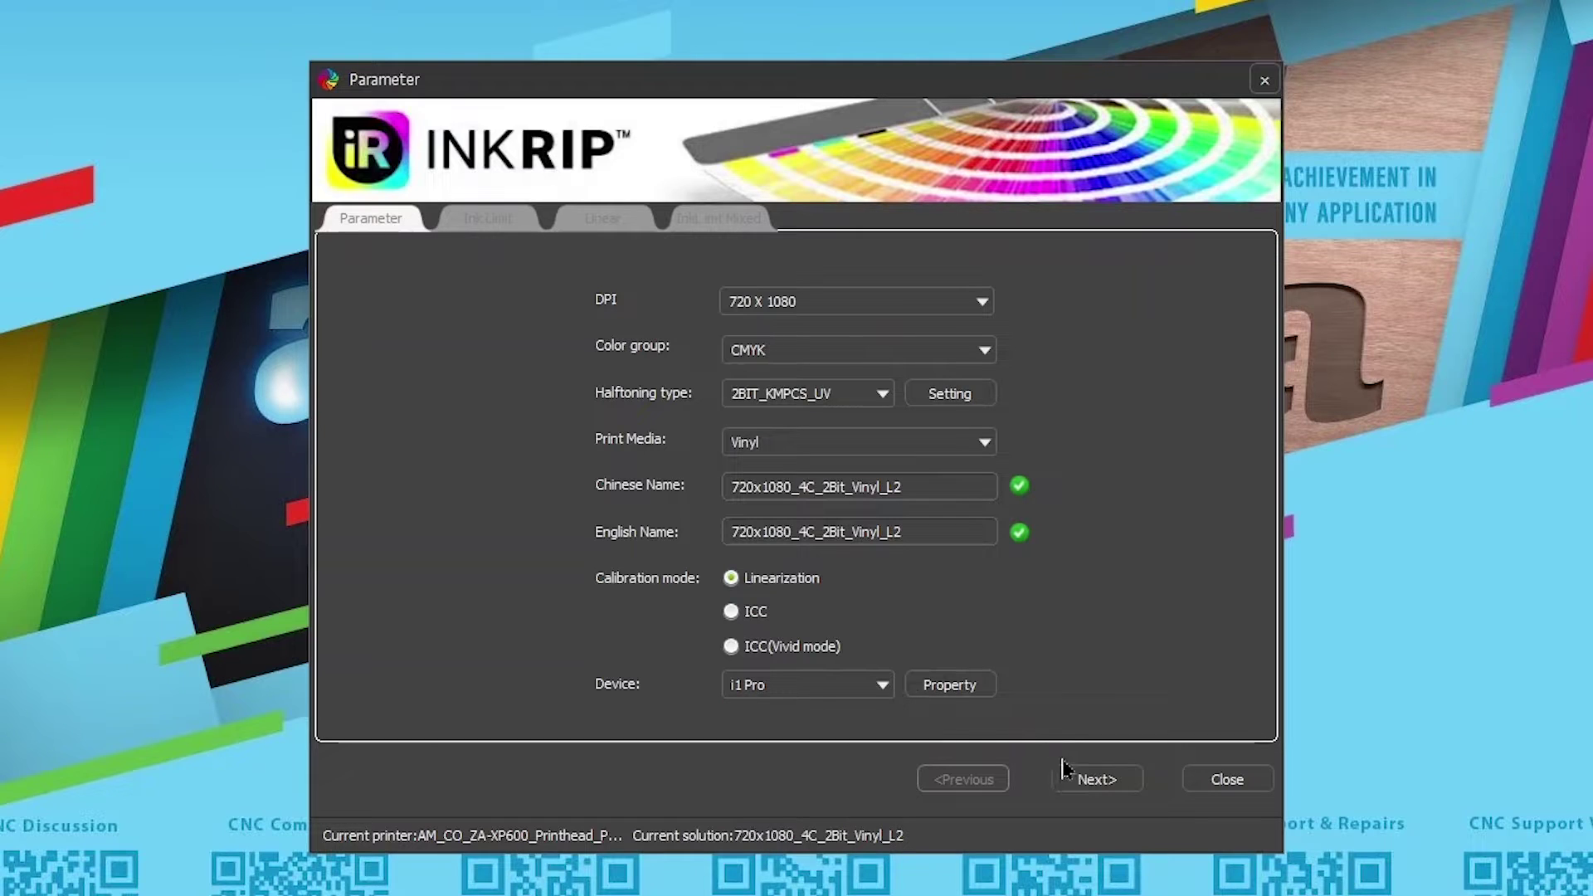
pyautogui.click(1090, 783)
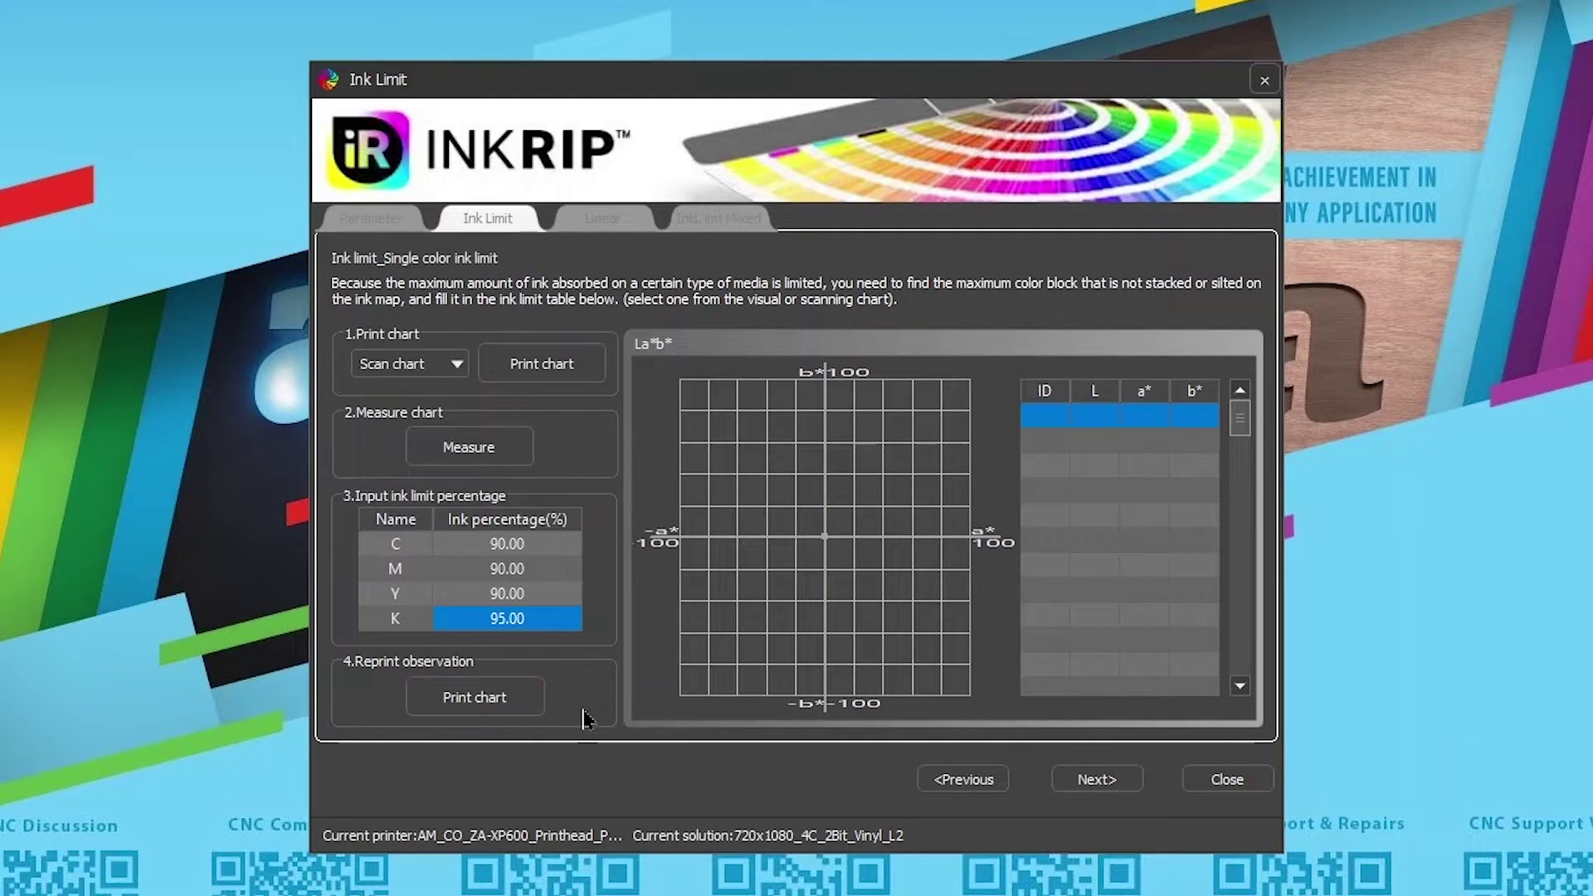
# Accept the ink limits, review the linearization curves of the M, Y and K channels, and proceed past the linear stage
pyautogui.click(1099, 780)
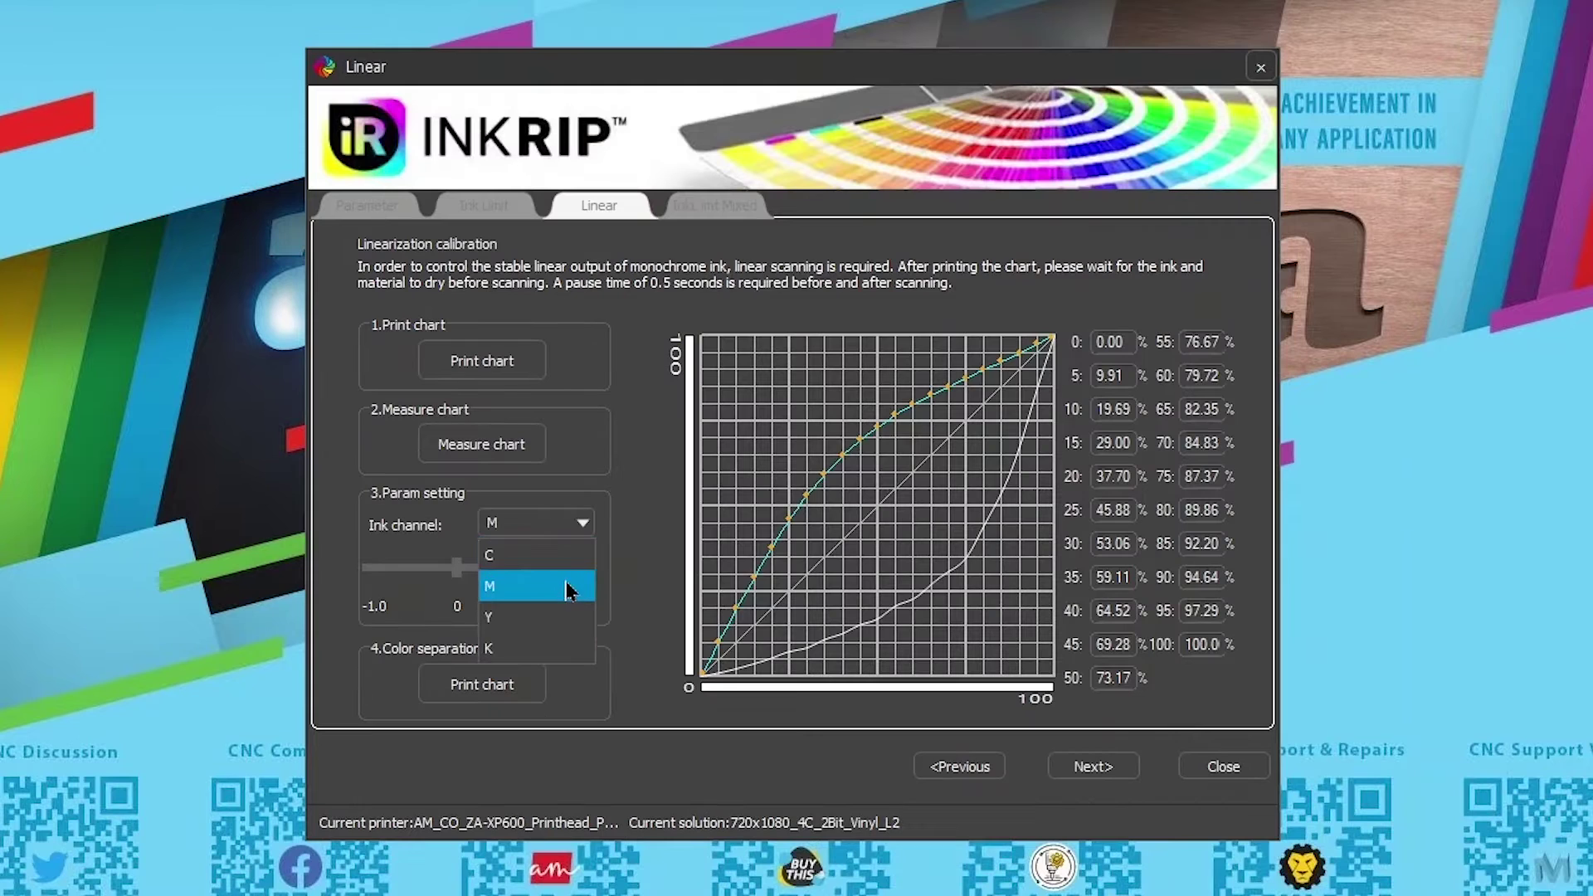
pyautogui.click(564, 572)
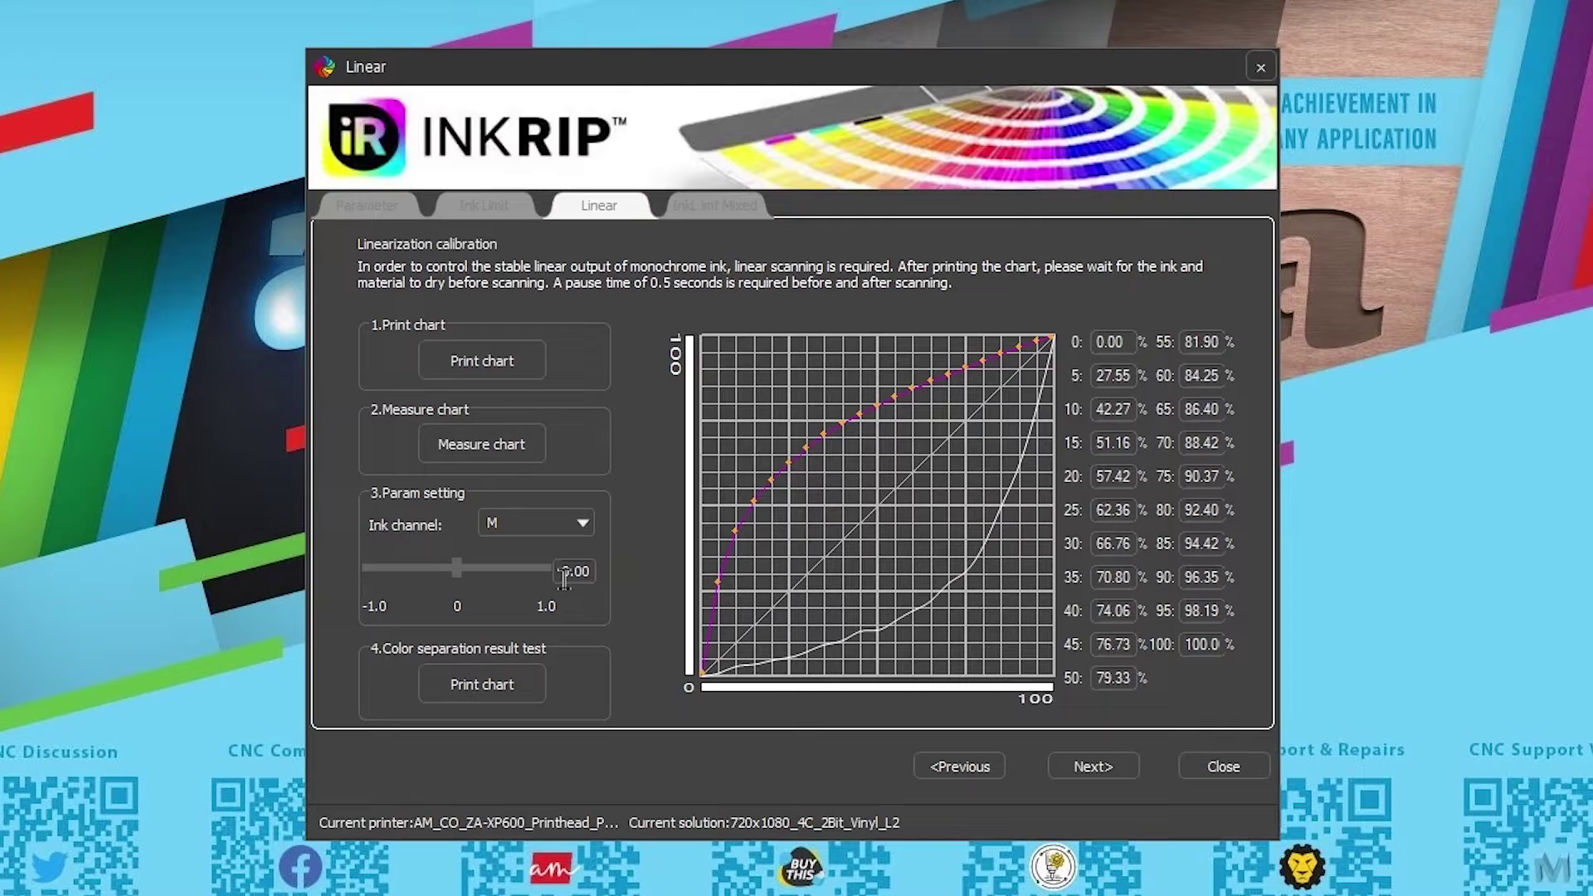
pyautogui.click(583, 523)
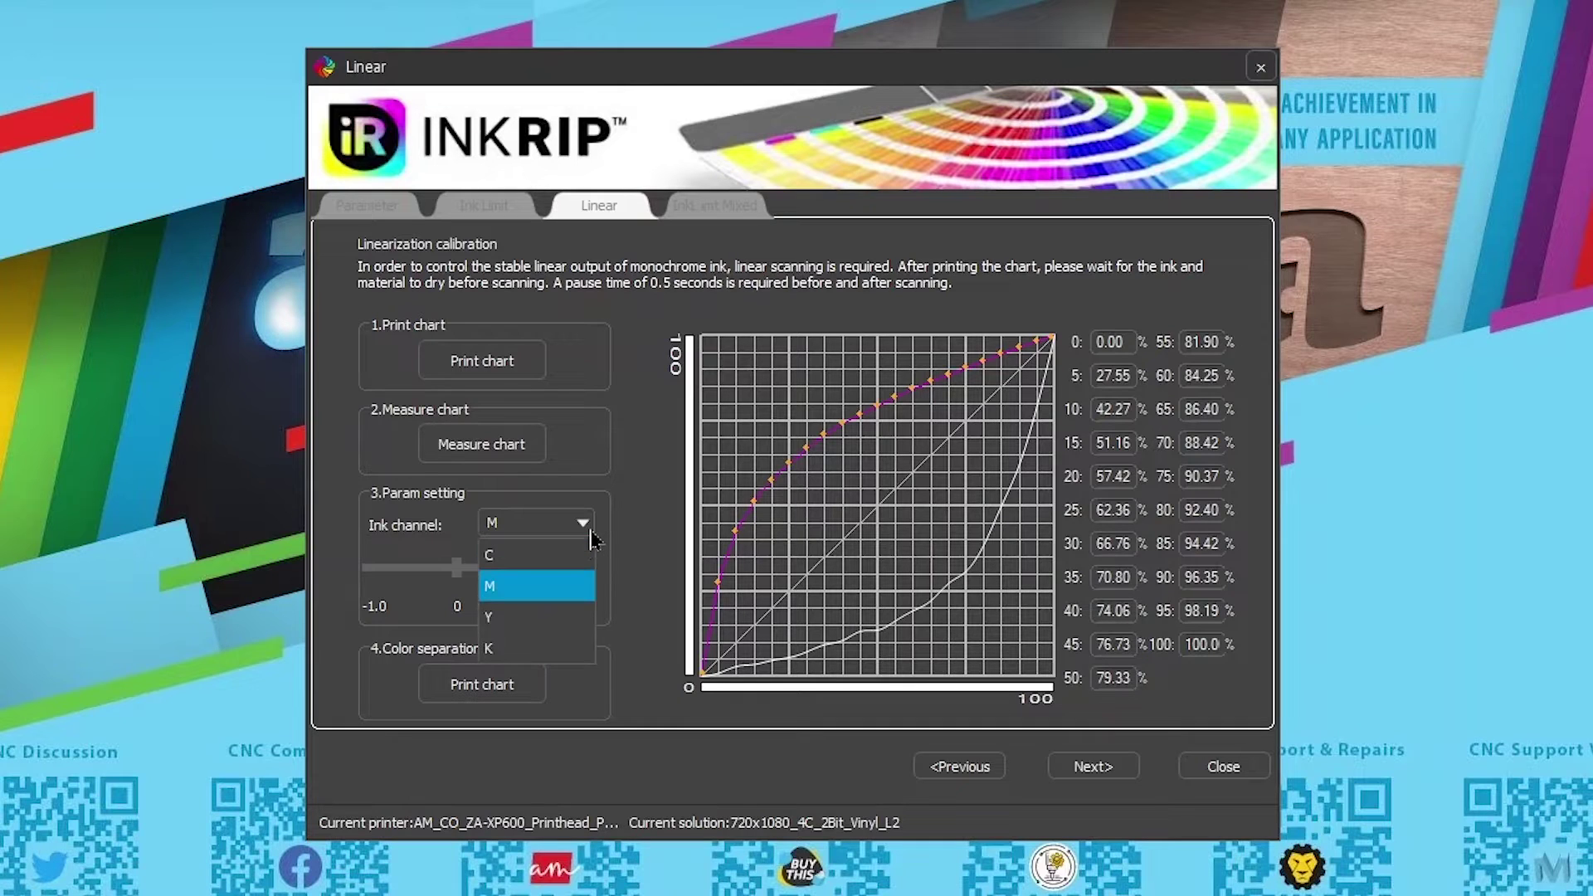
pyautogui.click(593, 614)
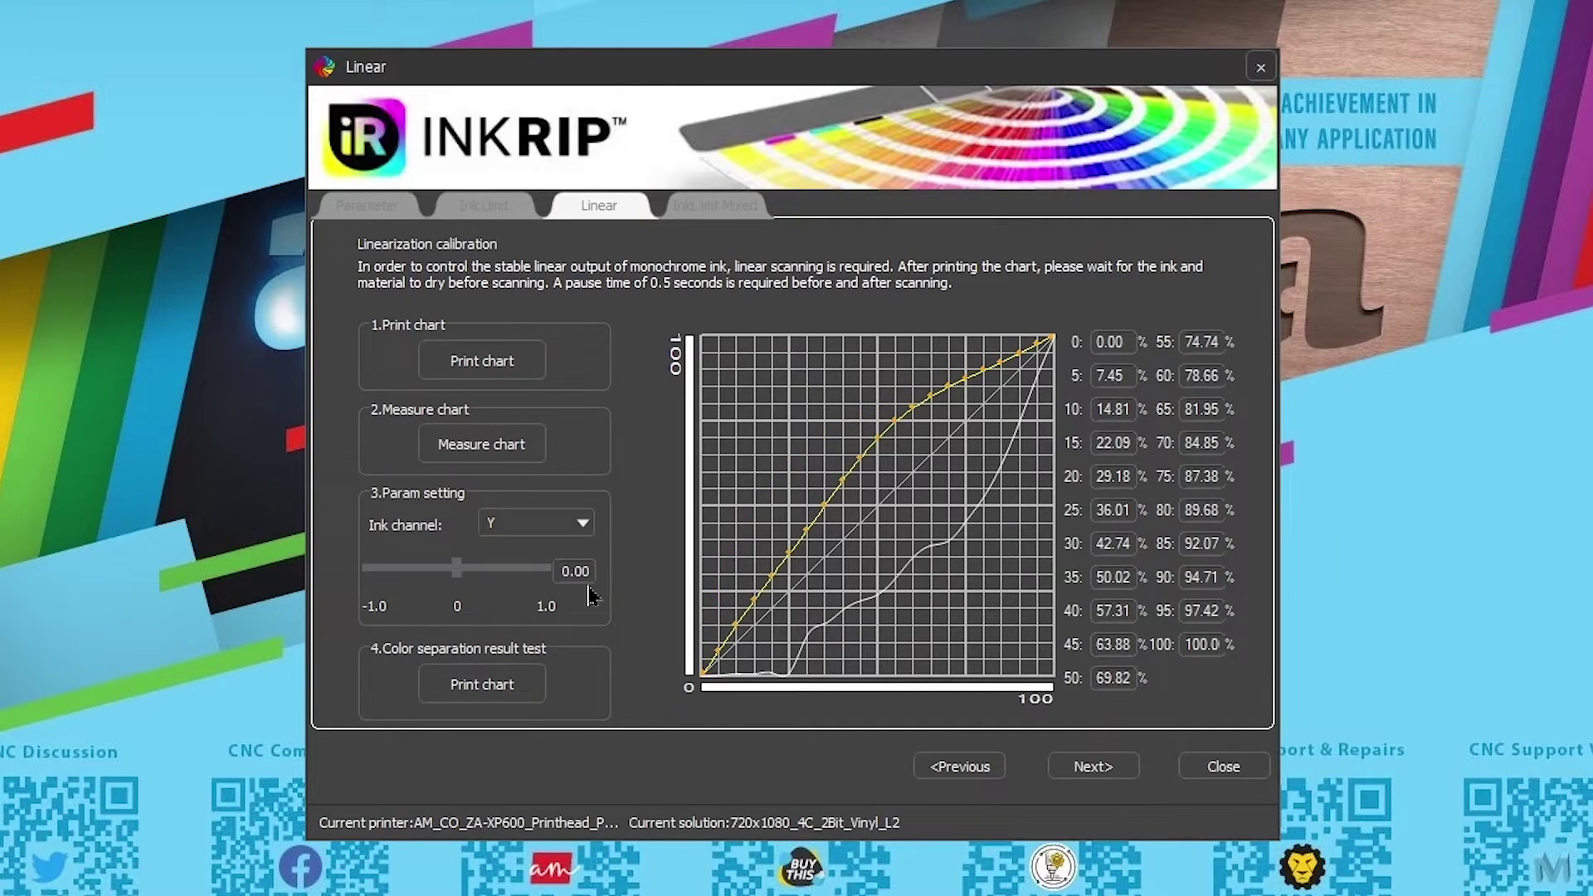
pyautogui.click(583, 523)
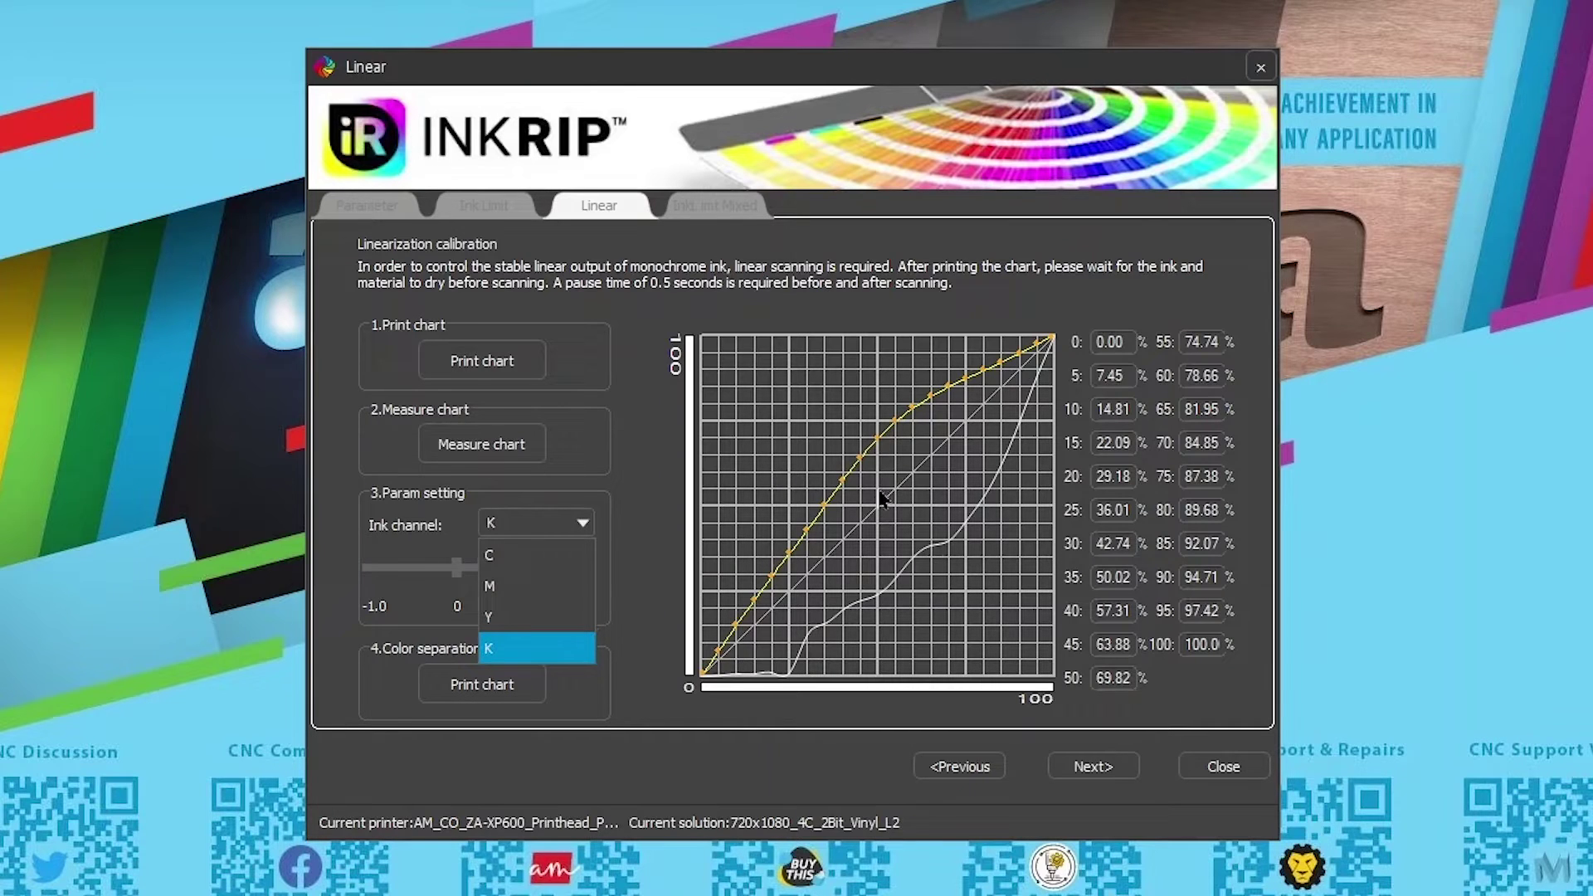
pyautogui.click(554, 647)
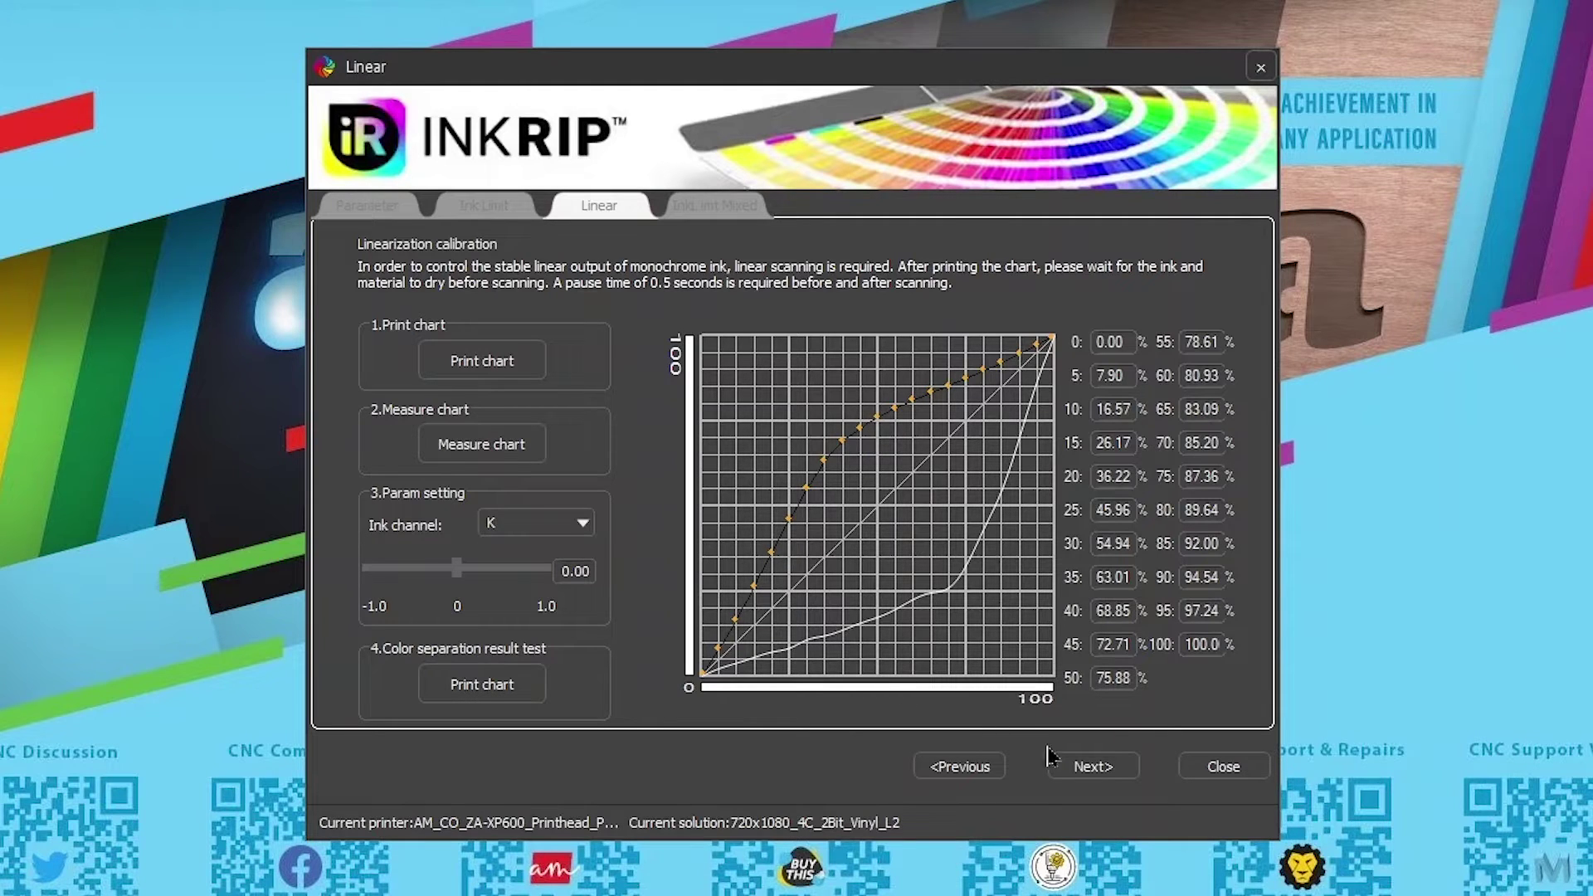
pyautogui.click(1085, 772)
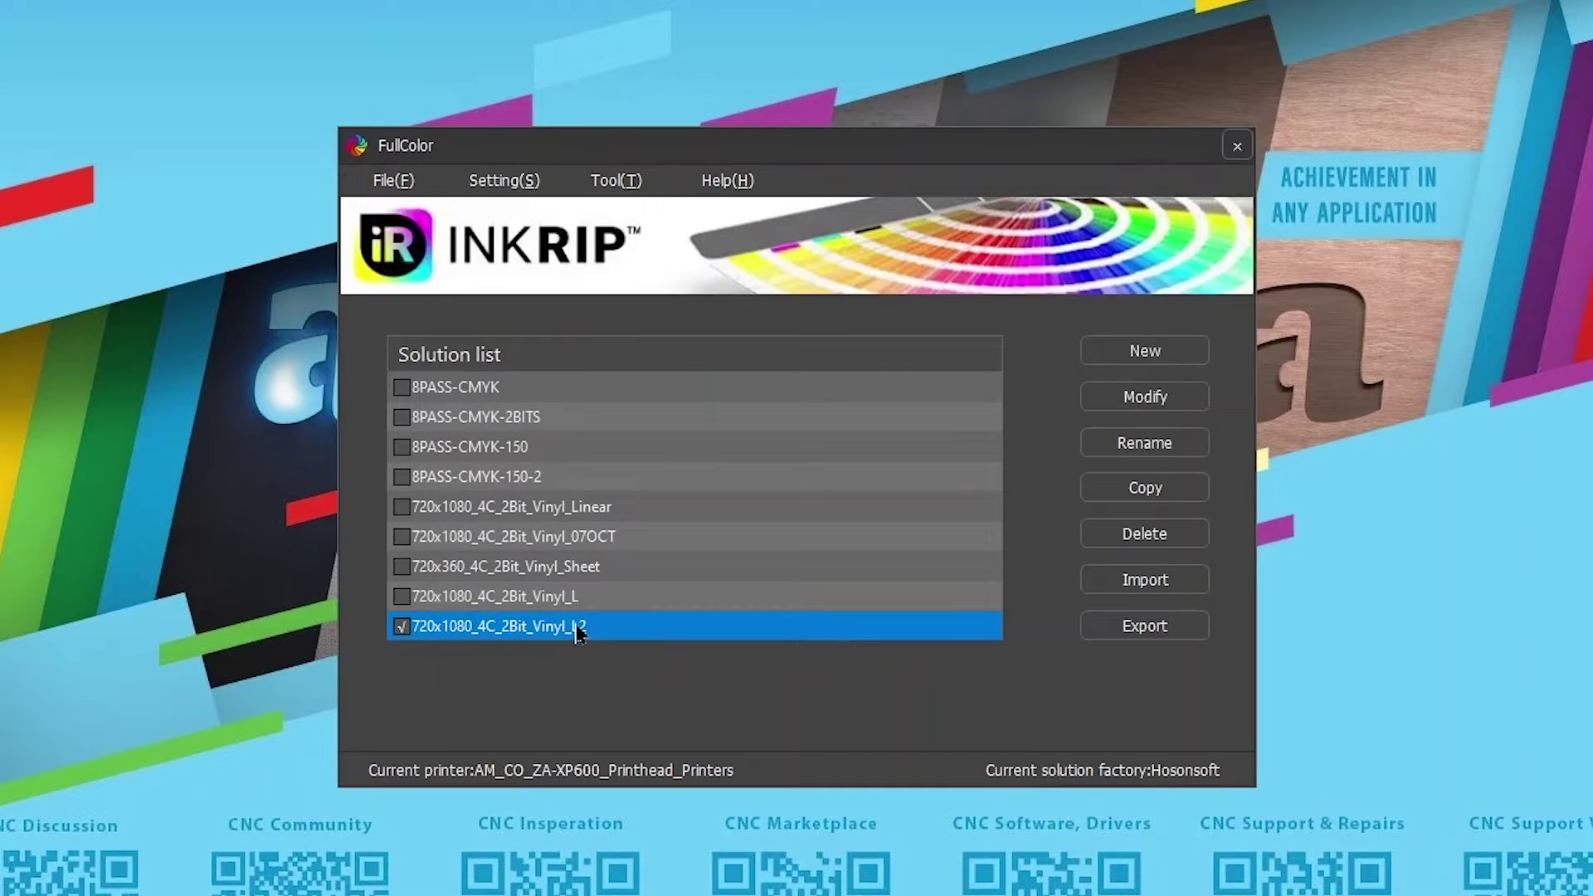
# Open ICC creation for the 720x1080_4C_2Bit_Vinyl_L2 solution in the solution list
pyautogui.scroll(-1, 577, 672)
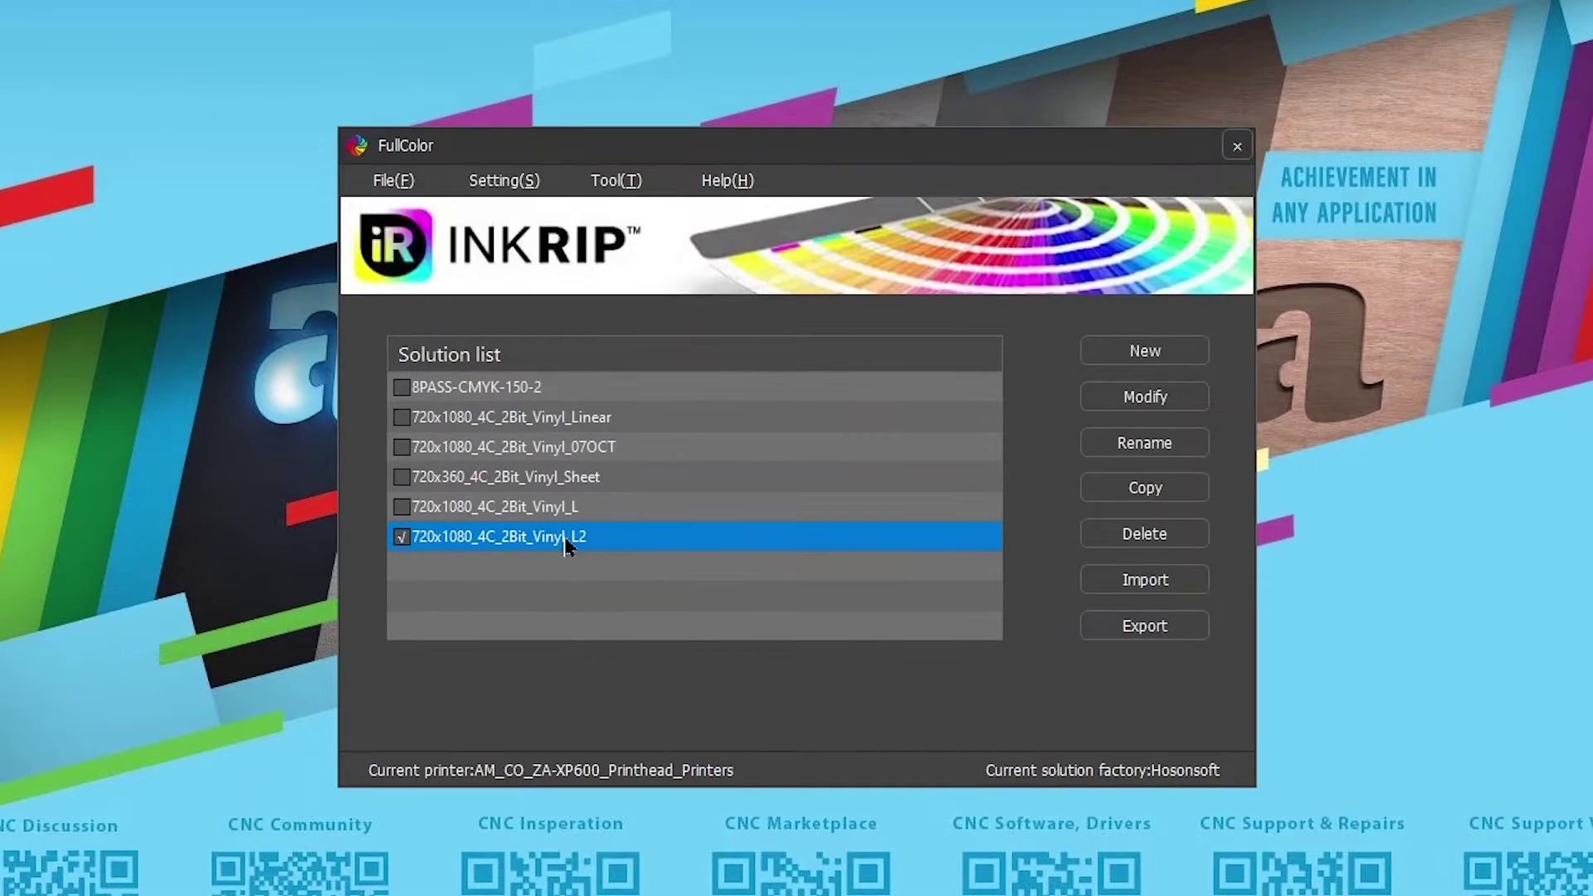
pyautogui.click(615, 180)
pyautogui.moveTo(656, 213)
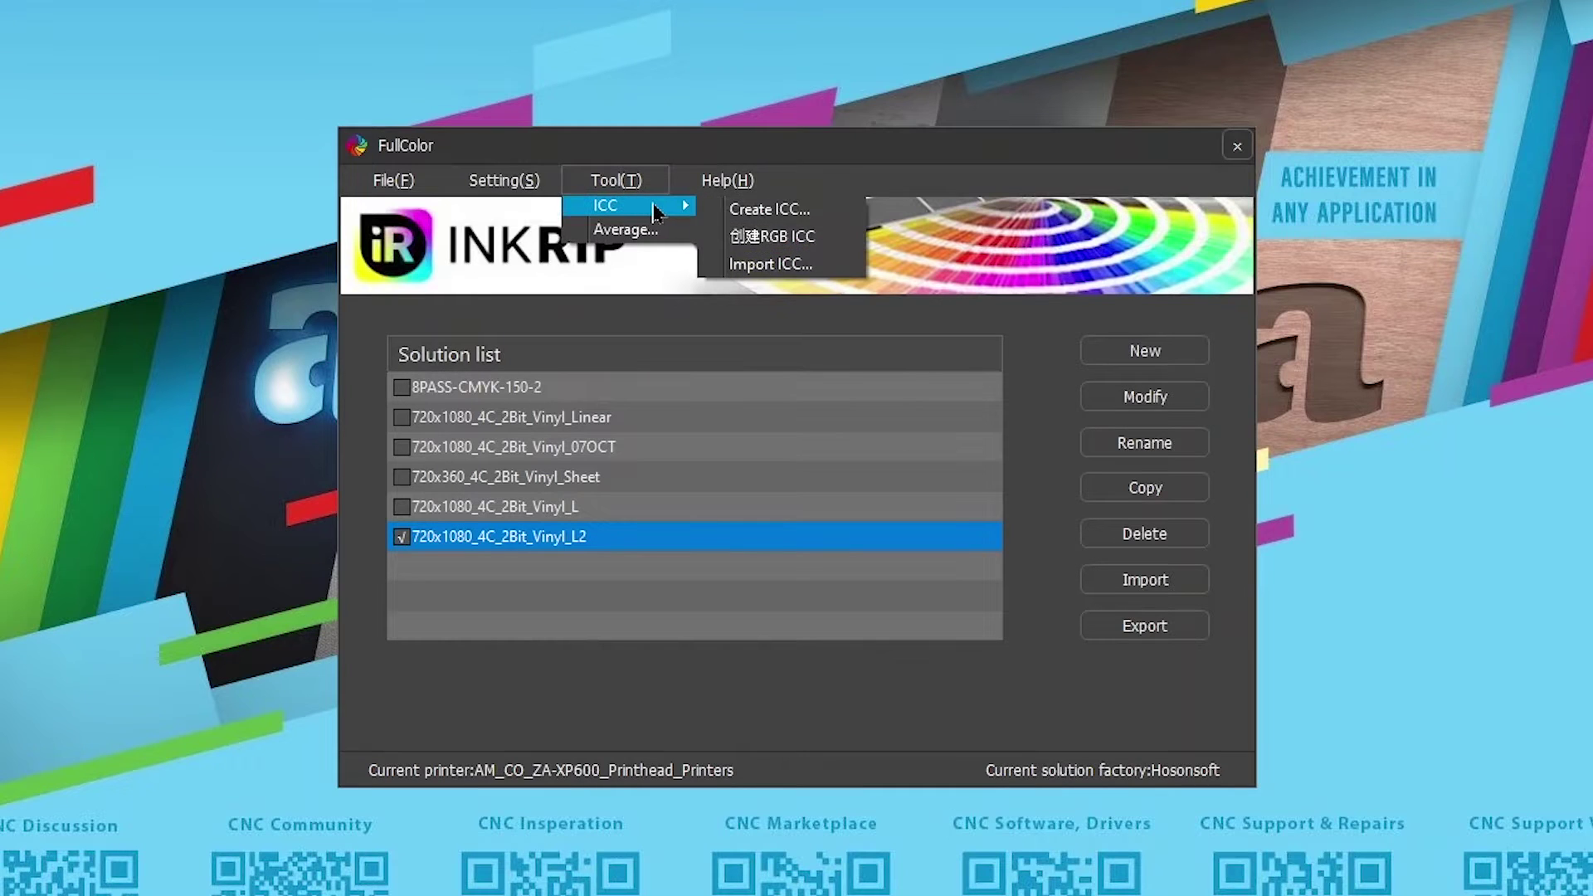
pyautogui.click(757, 218)
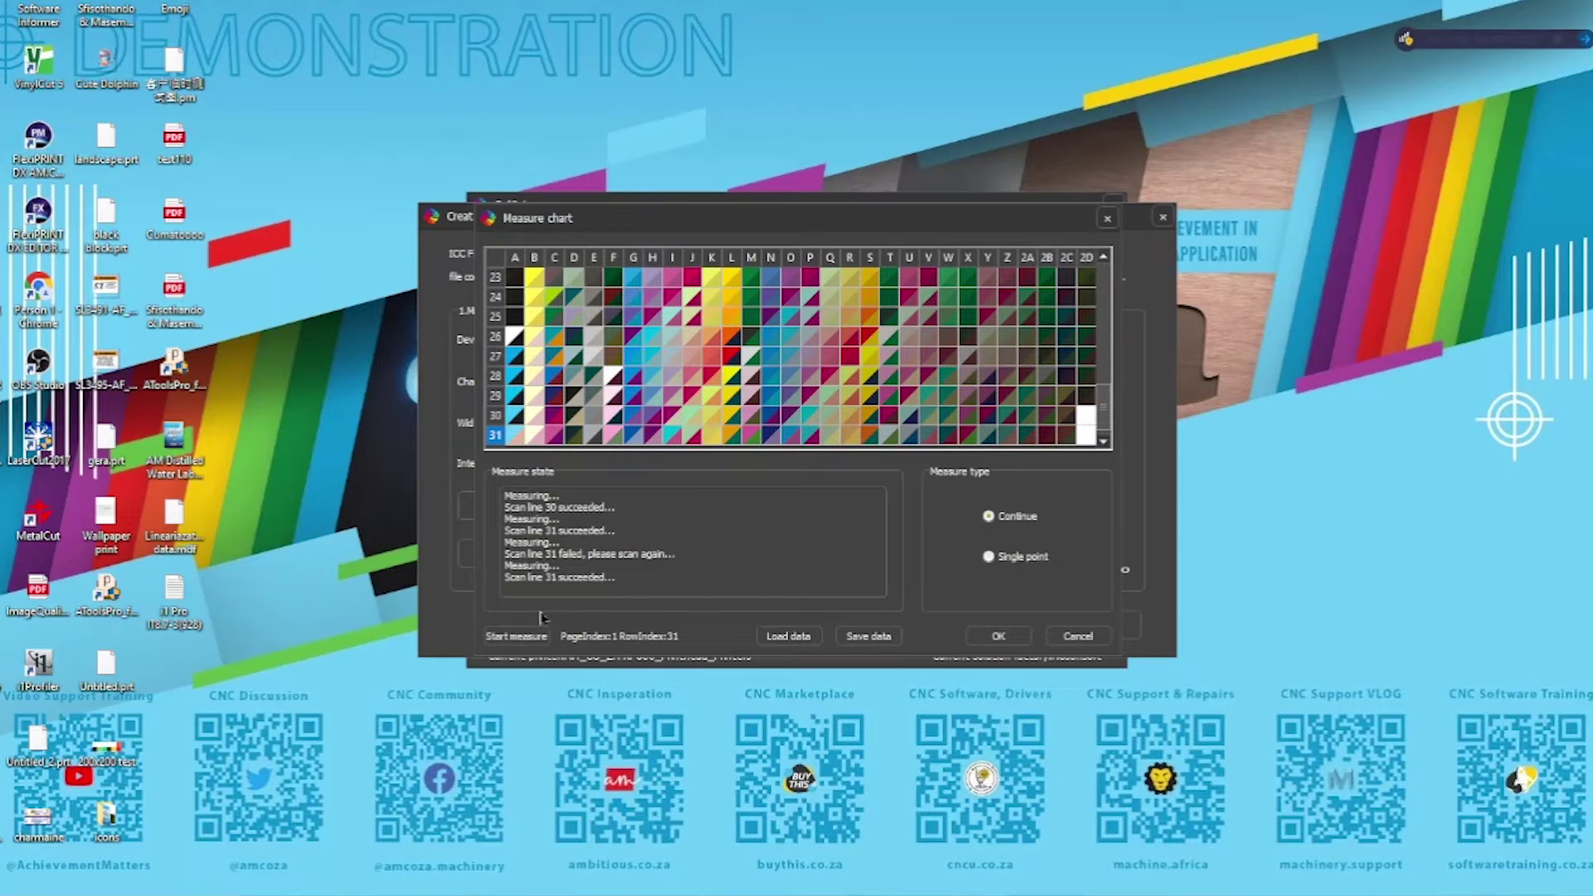
# Accept the measured IT8.7-3(928) chart data and generate the ICC with the MEDIUM black curve and Large file size
pyautogui.click(994, 639)
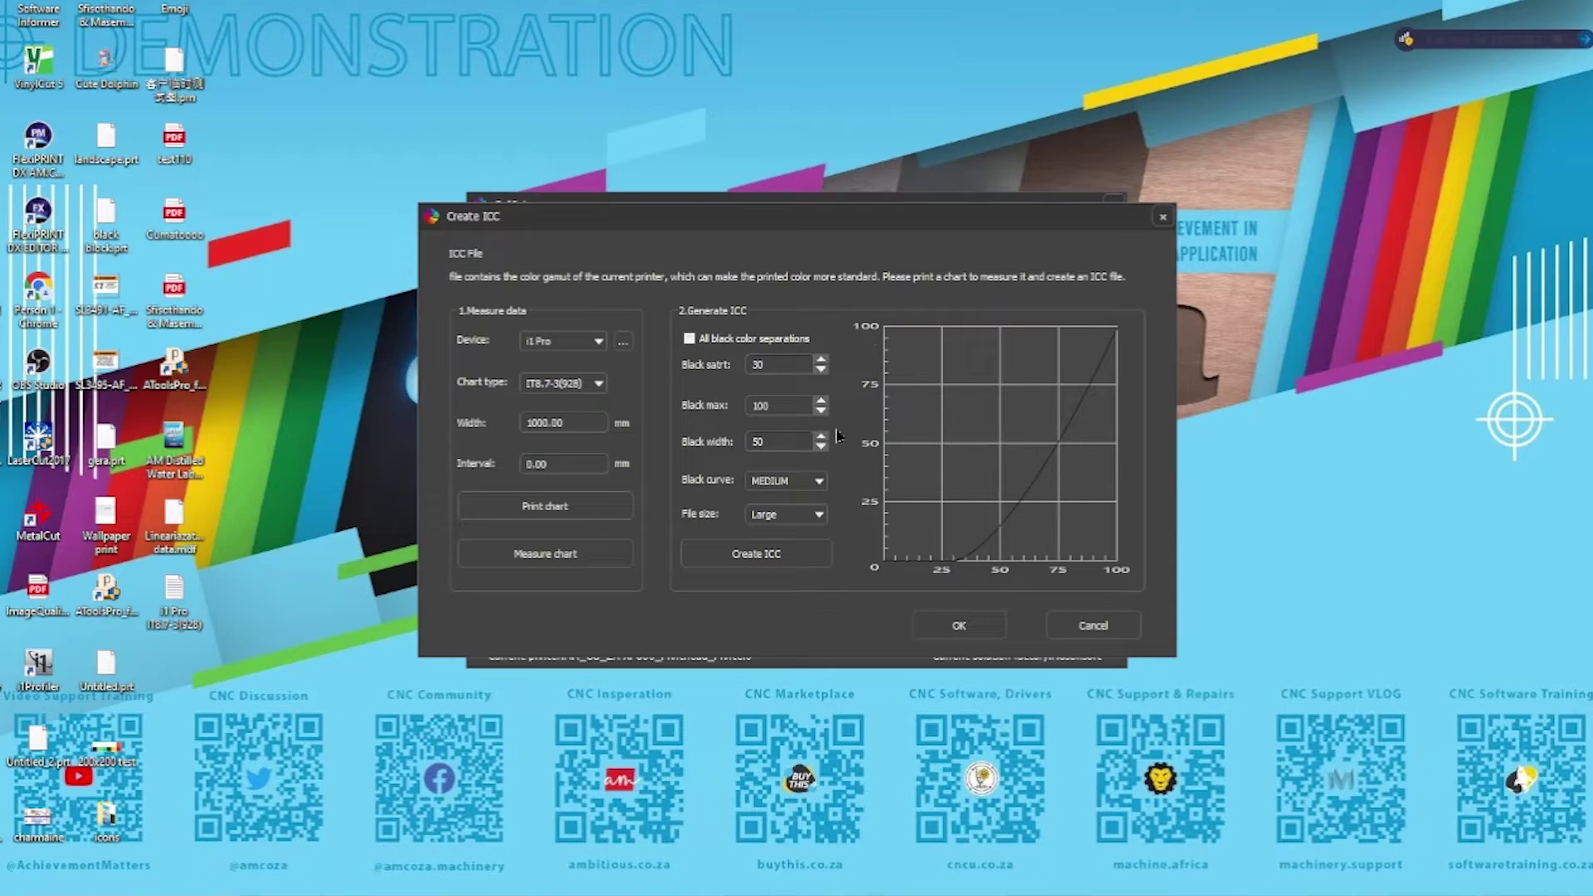
pyautogui.click(777, 557)
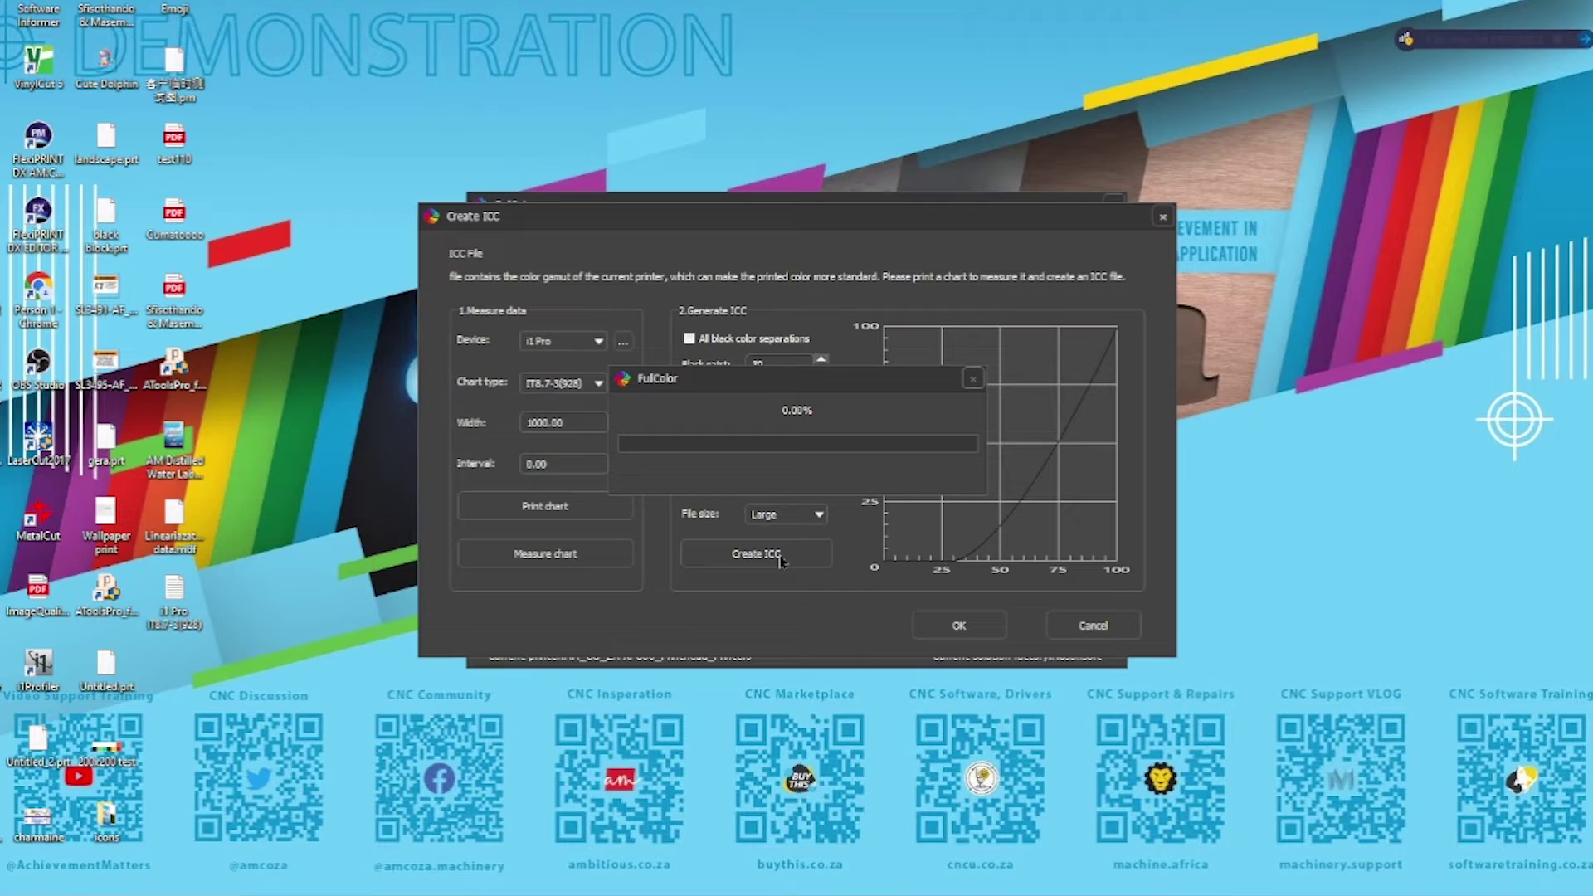